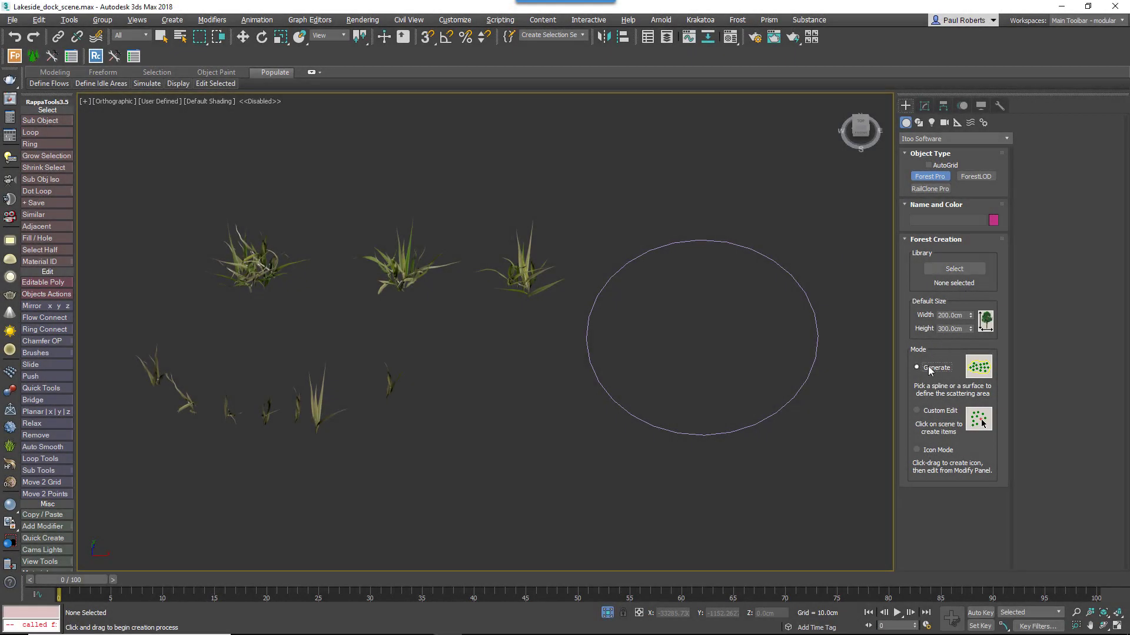
- Generate a forest on the circle spline that uses the Scatter Items grass_leaves objects instead of the default entry
click(930, 368)
click(750, 427)
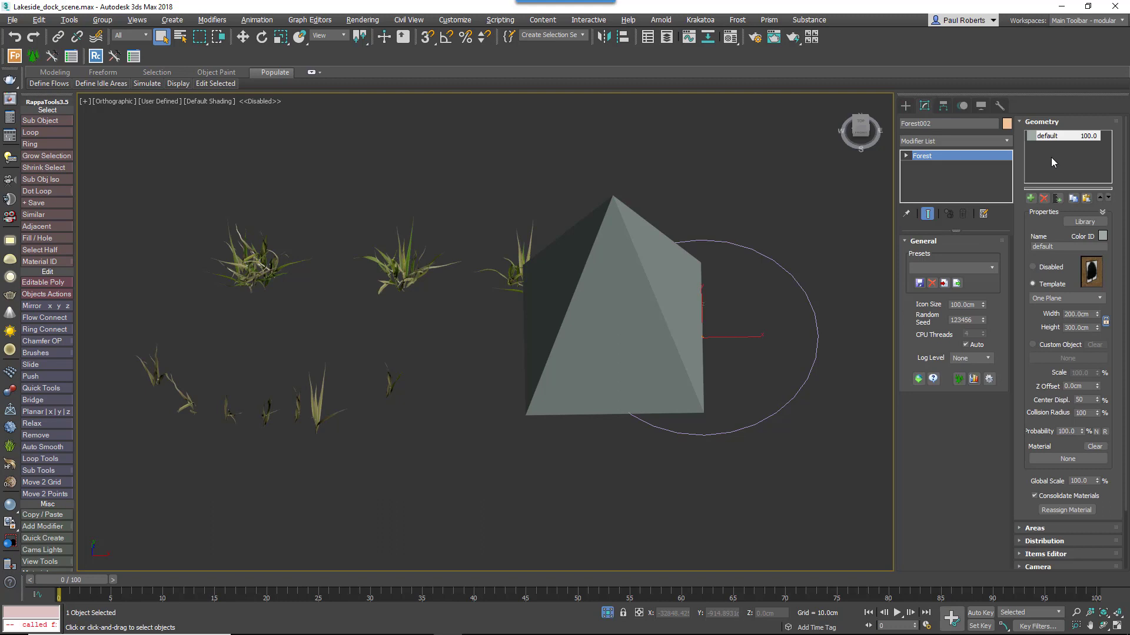
click(1056, 199)
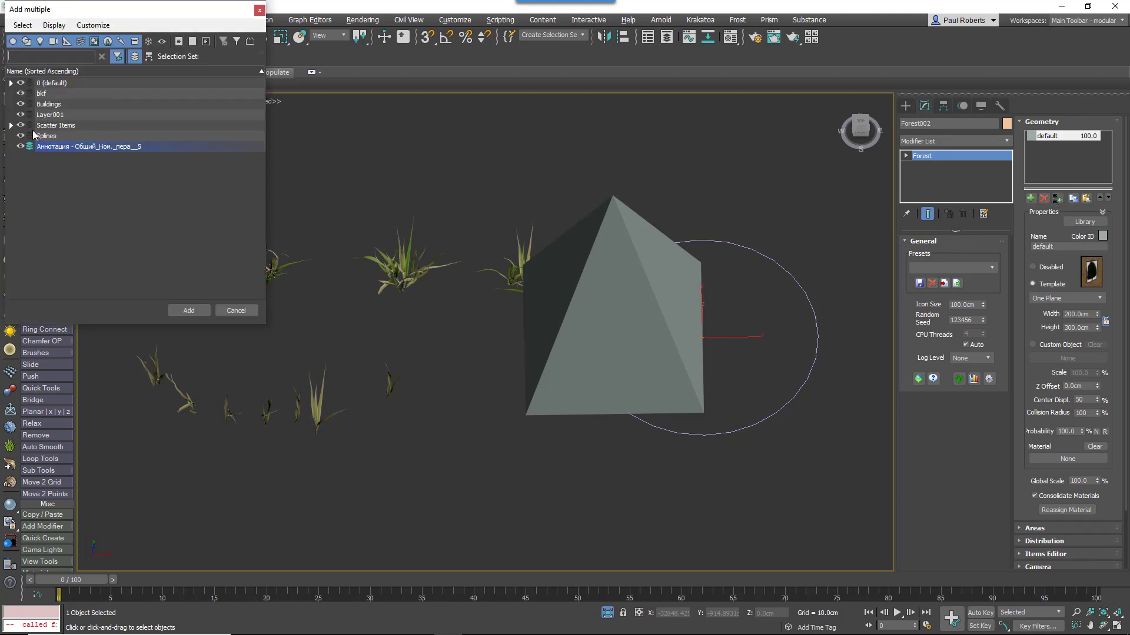
click(11, 125)
click(52, 139)
shift+click(71, 231)
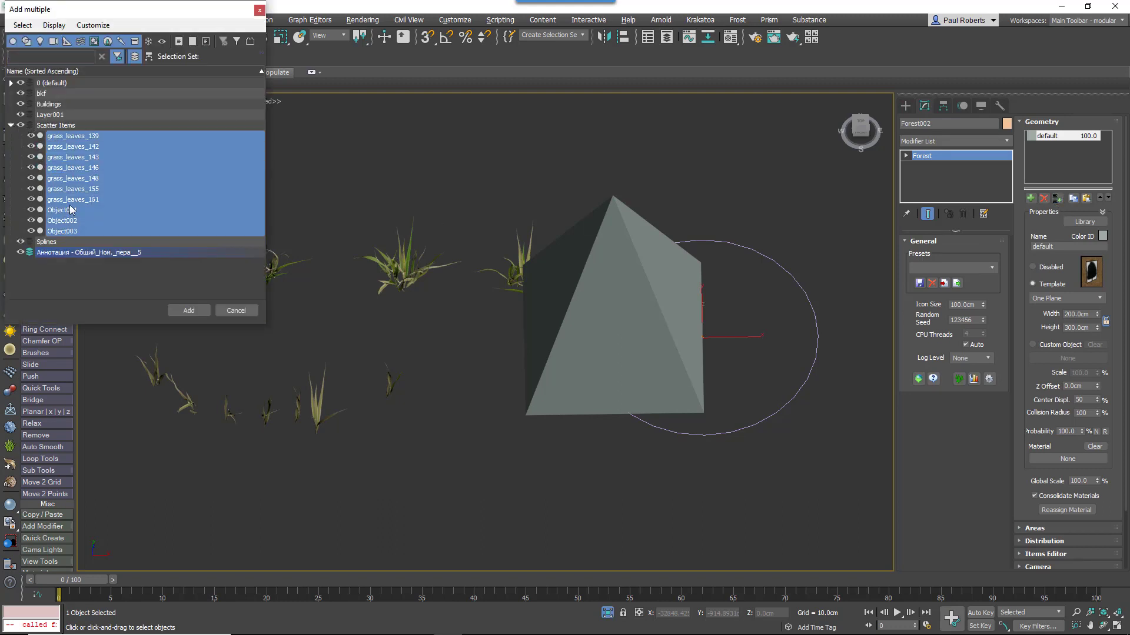
click(188, 311)
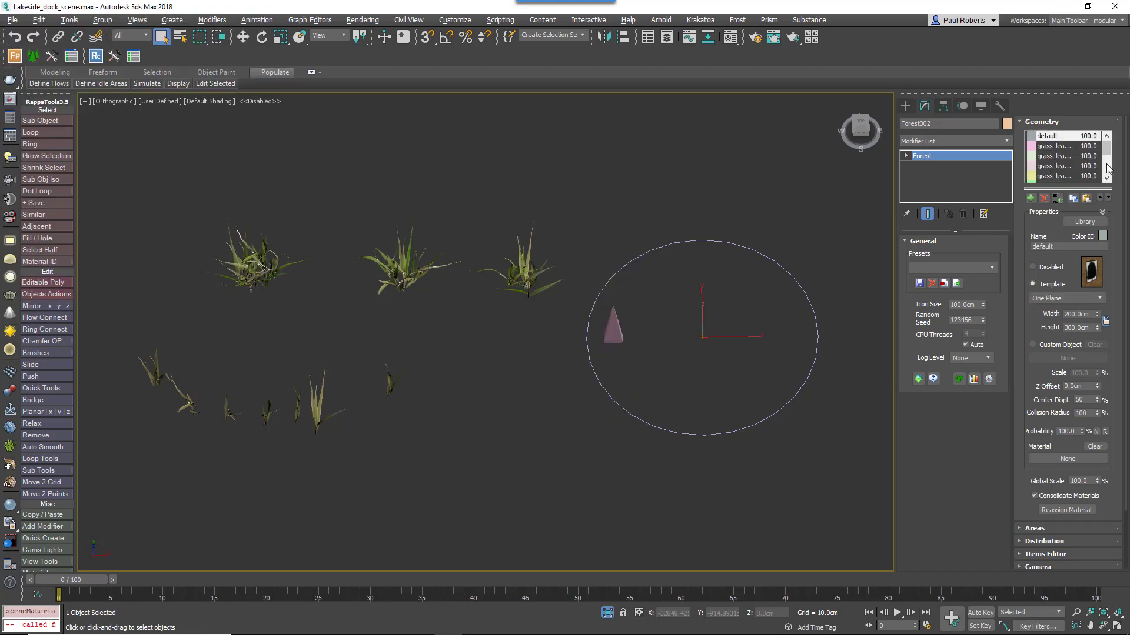
click(1045, 199)
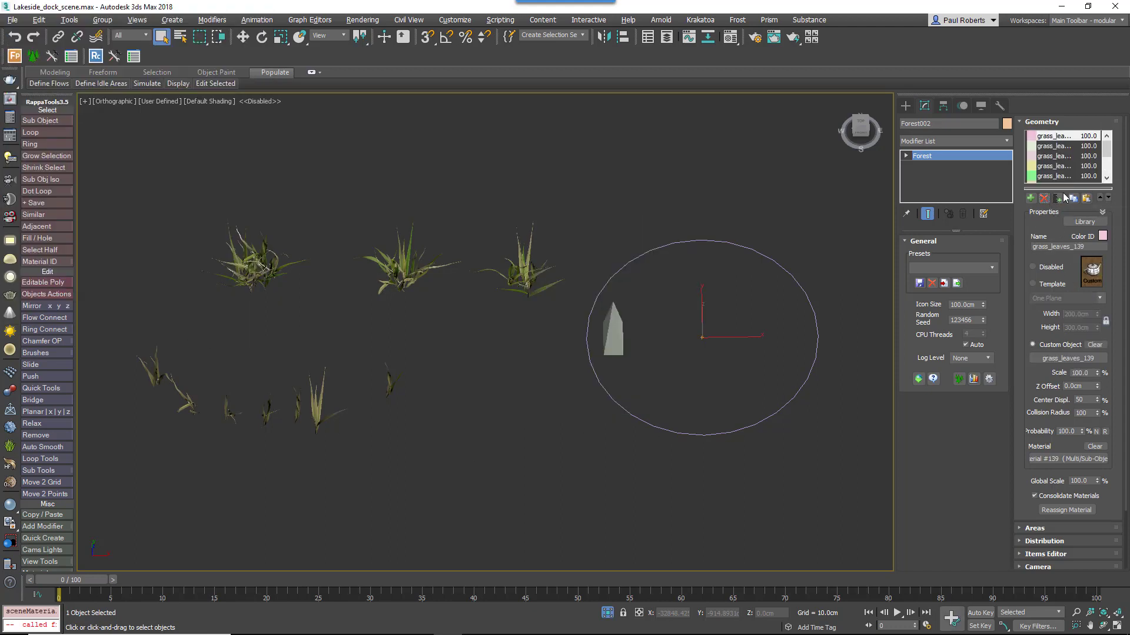
- Set the Forest002 distribution pattern to Full and lower Density Units X to about 1700 cm
click(1041, 124)
click(927, 516)
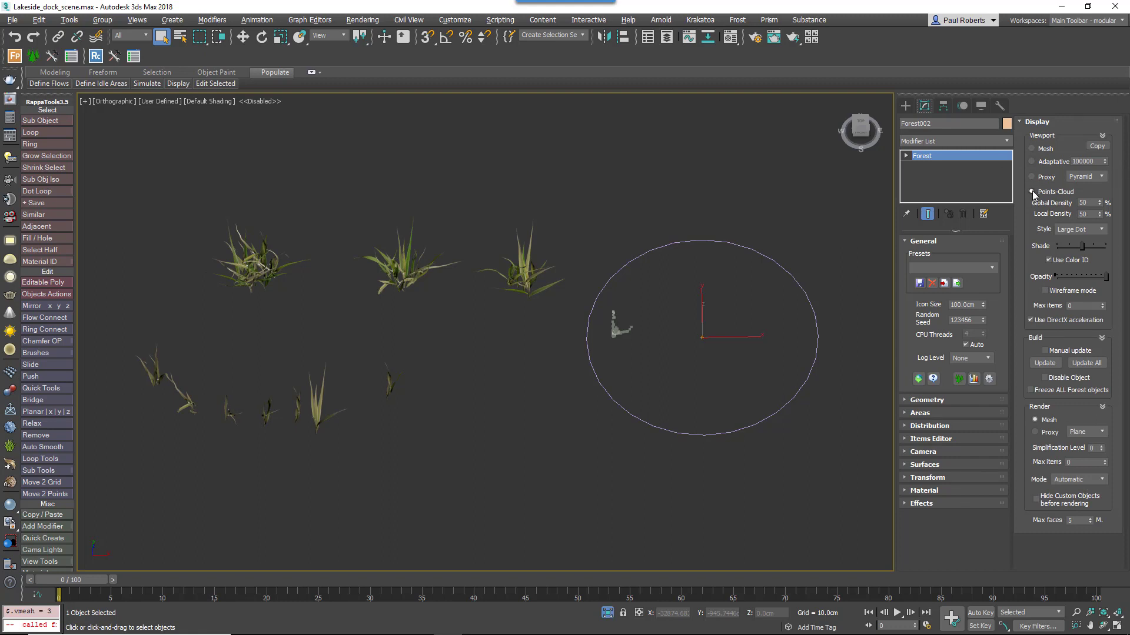
click(1030, 124)
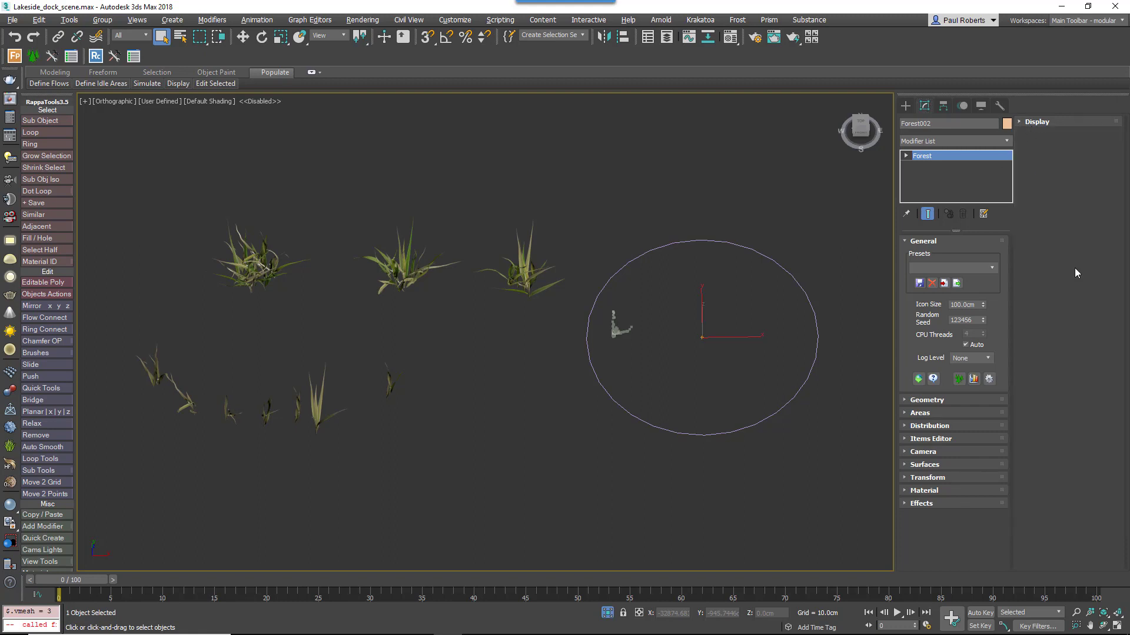
click(930, 426)
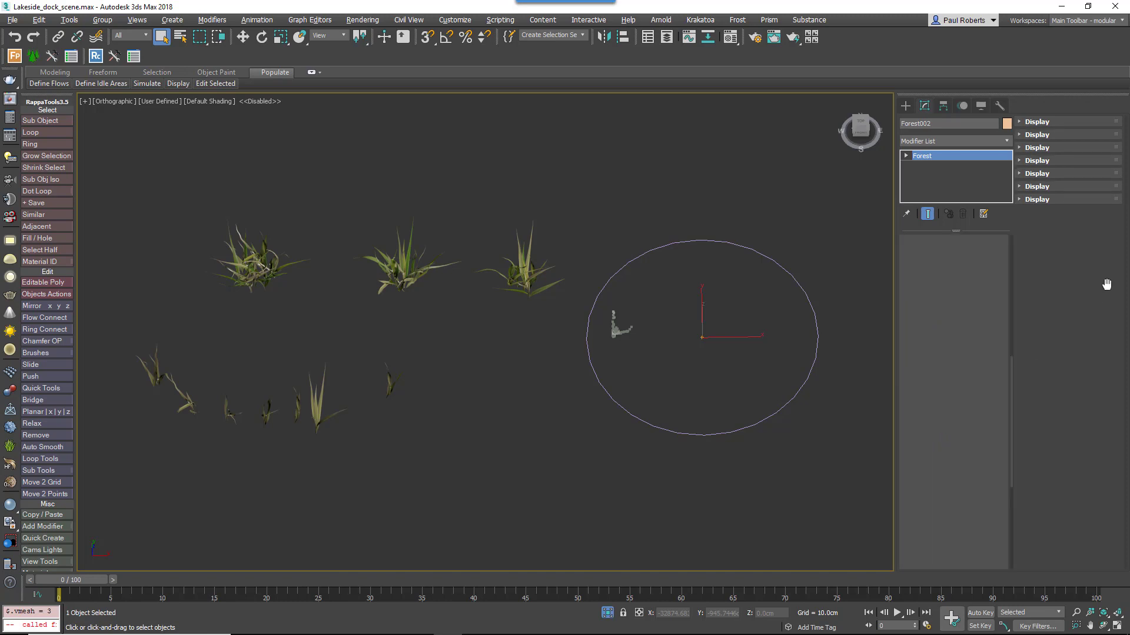
click(1073, 234)
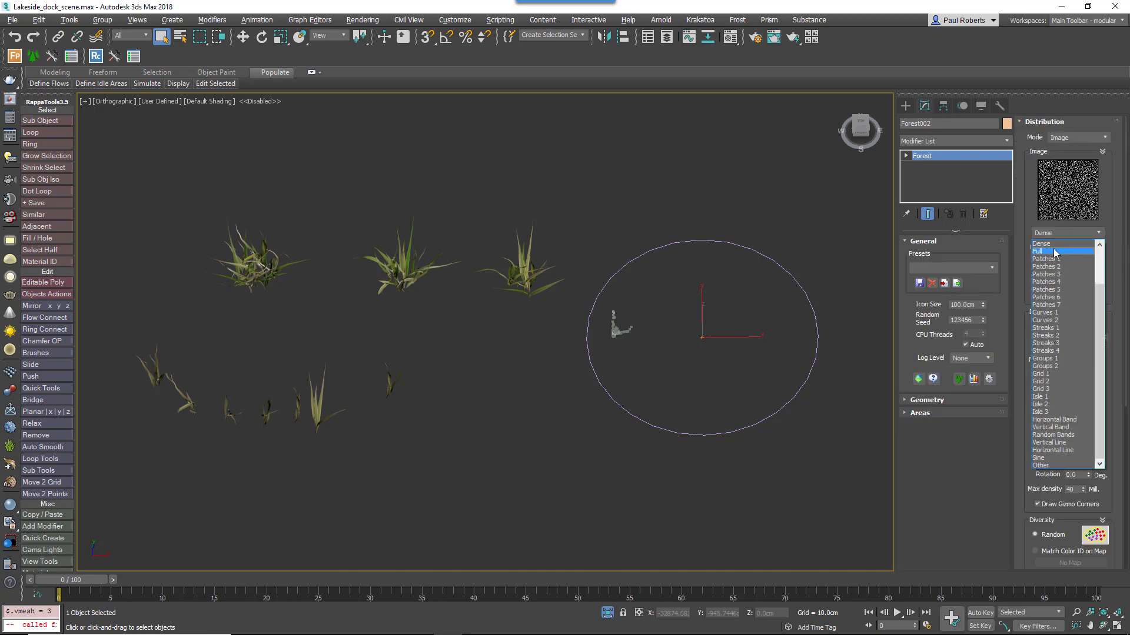
click(1059, 252)
drag(1104, 340, 1103, 372)
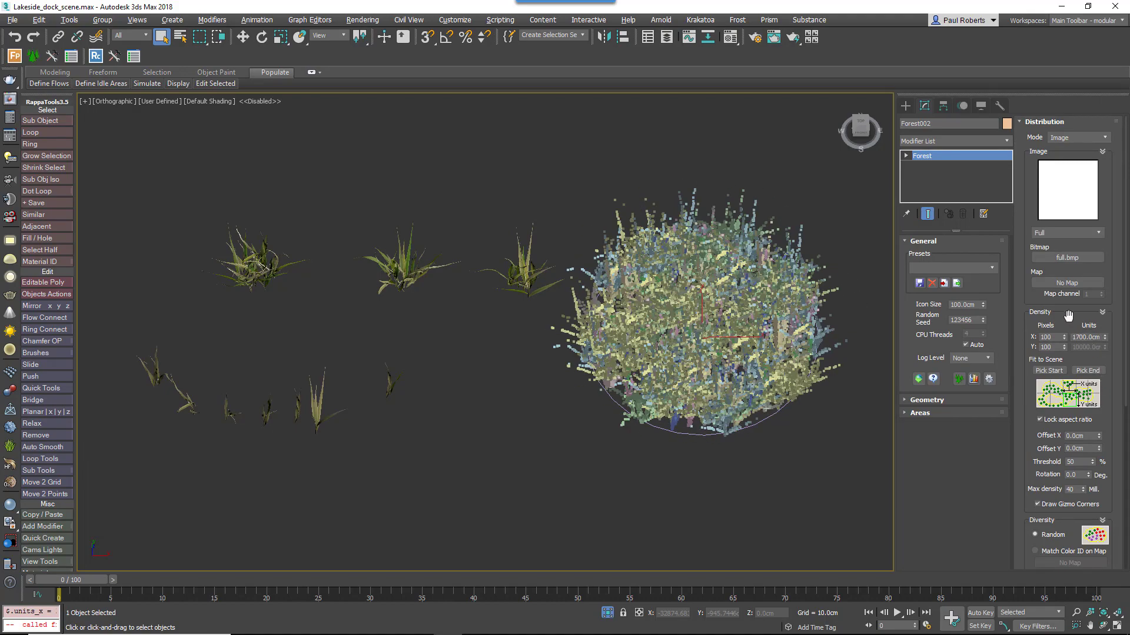
click(1045, 125)
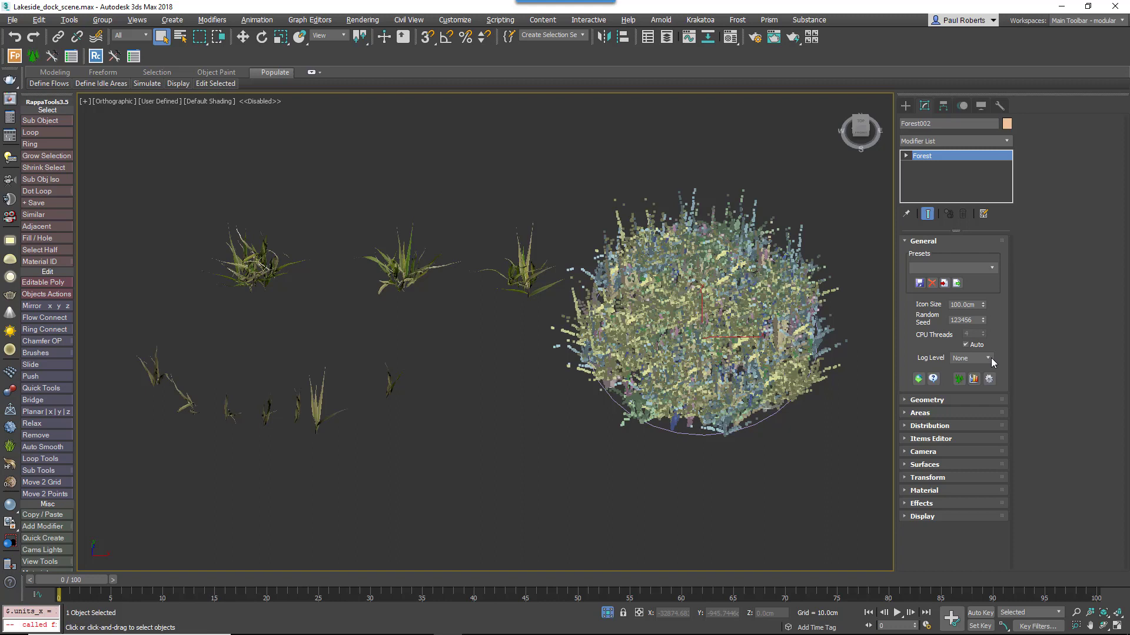
- Enable random Translation, Rotation and Scale for the grass items in the Transform rollout
click(932, 477)
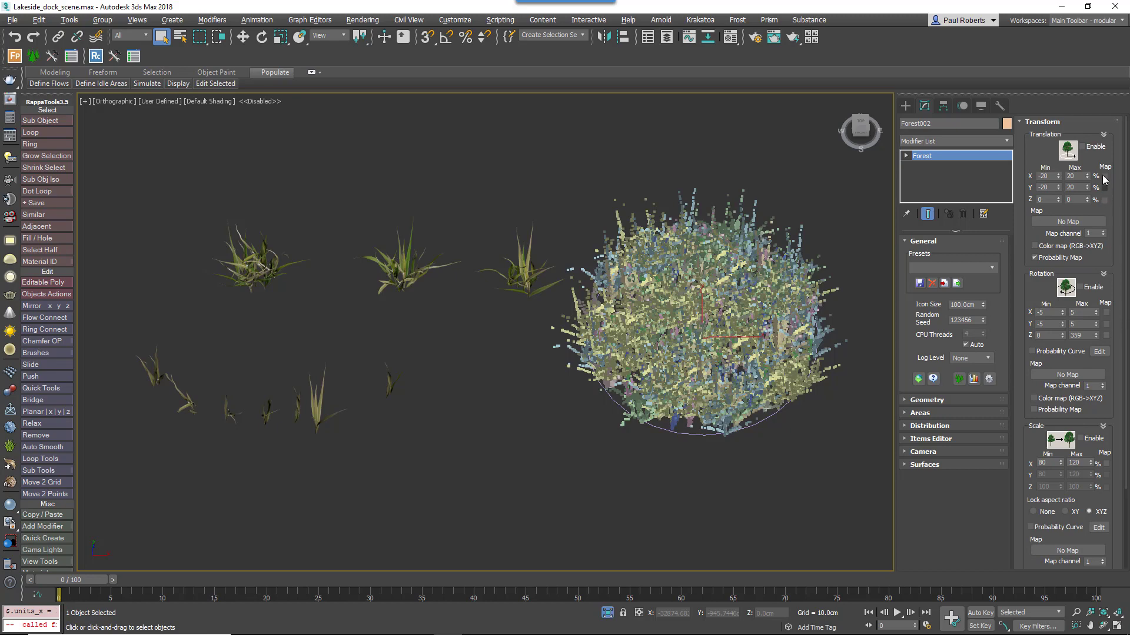
click(1088, 150)
click(1091, 287)
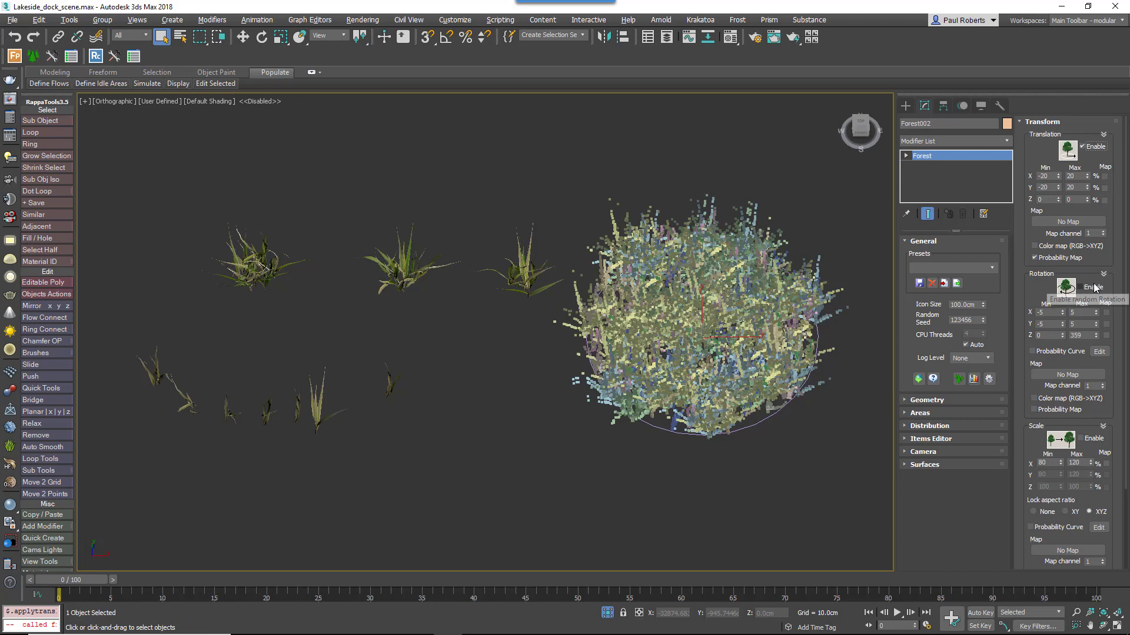
click(1090, 439)
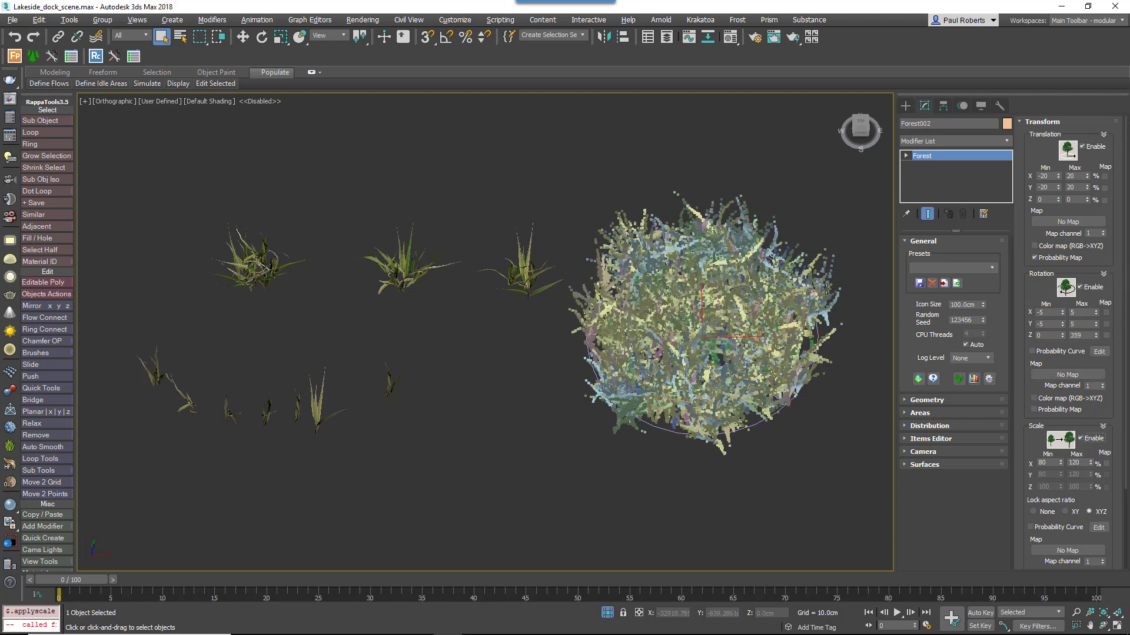
click(1050, 121)
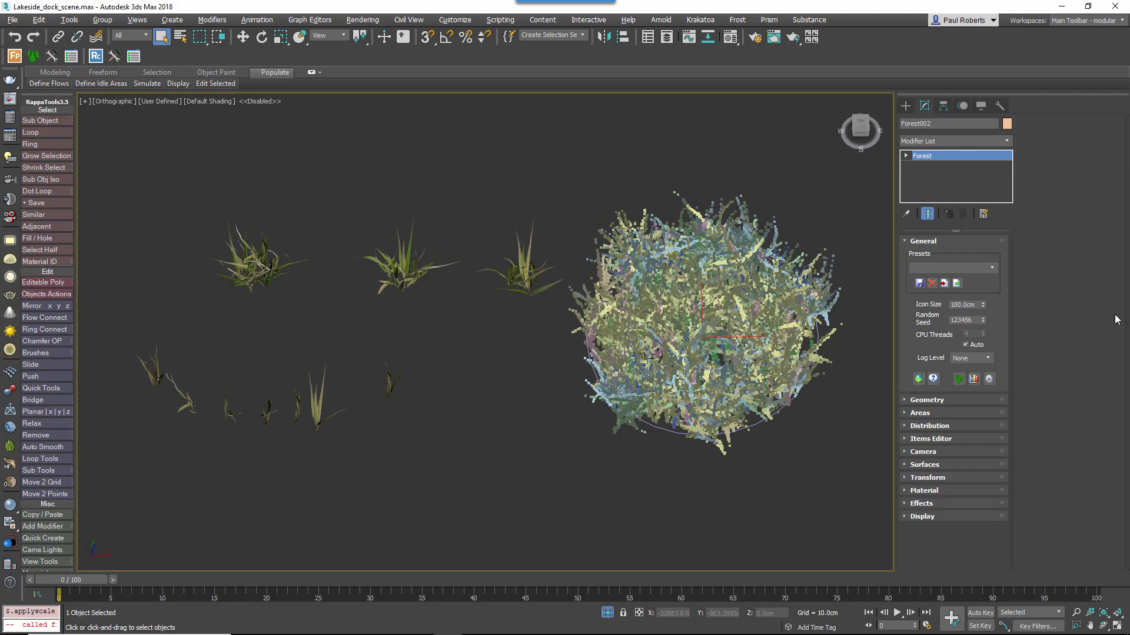
- Turn on Density falloff for the Circle248 area with a 50 cm include distance, then adjust it to 32.0 cm
click(925, 424)
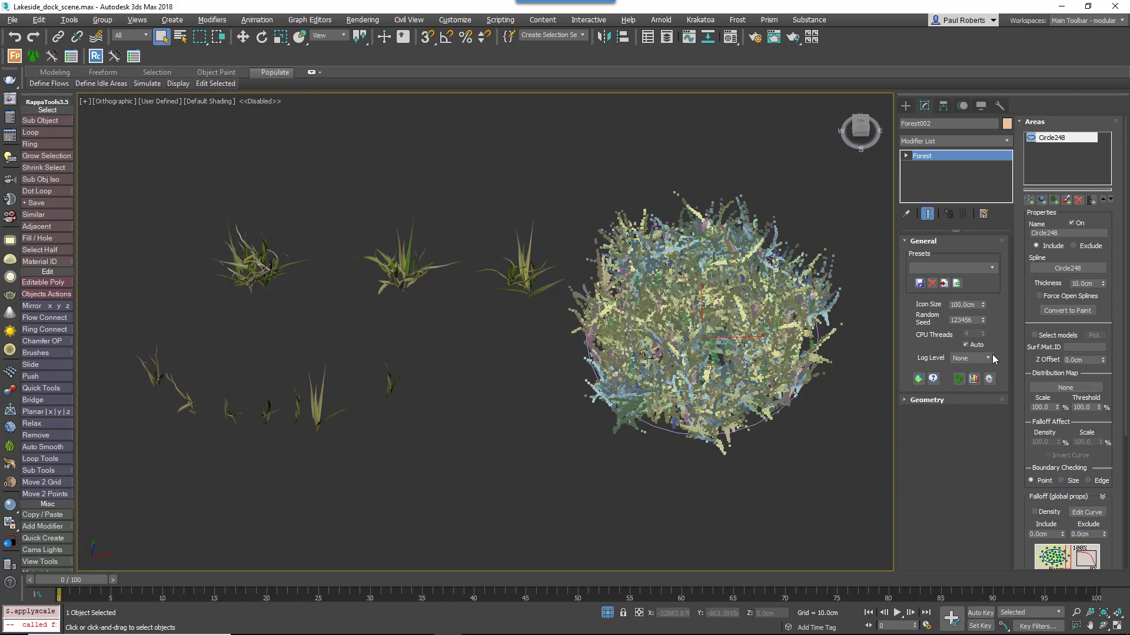
scroll(1030, 364, down, 5)
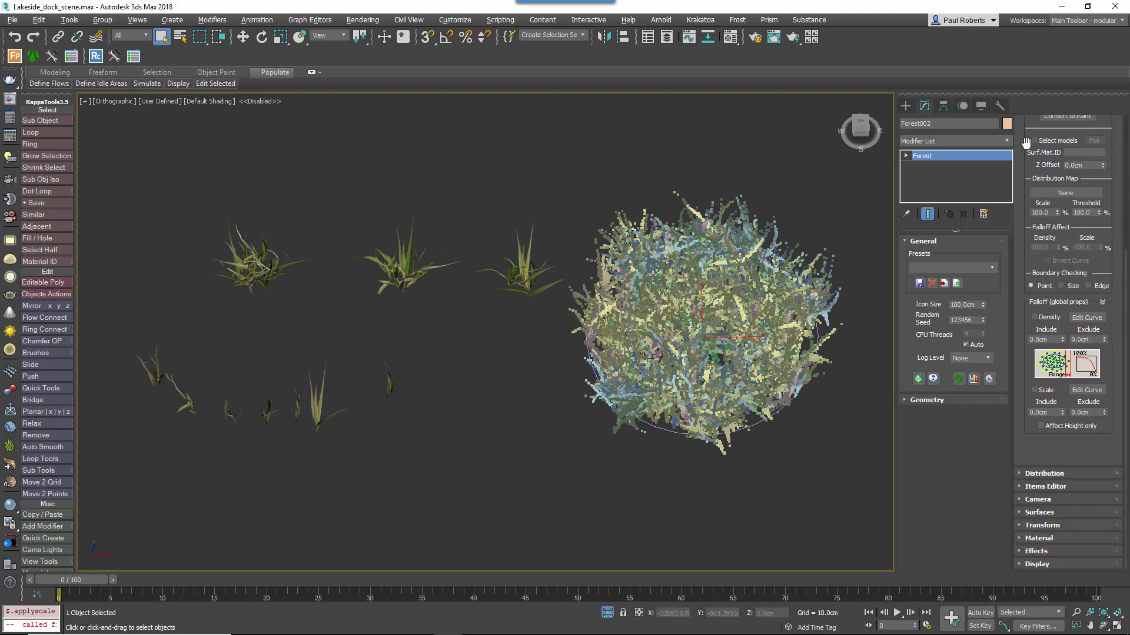
click(1040, 317)
double_click(1044, 339)
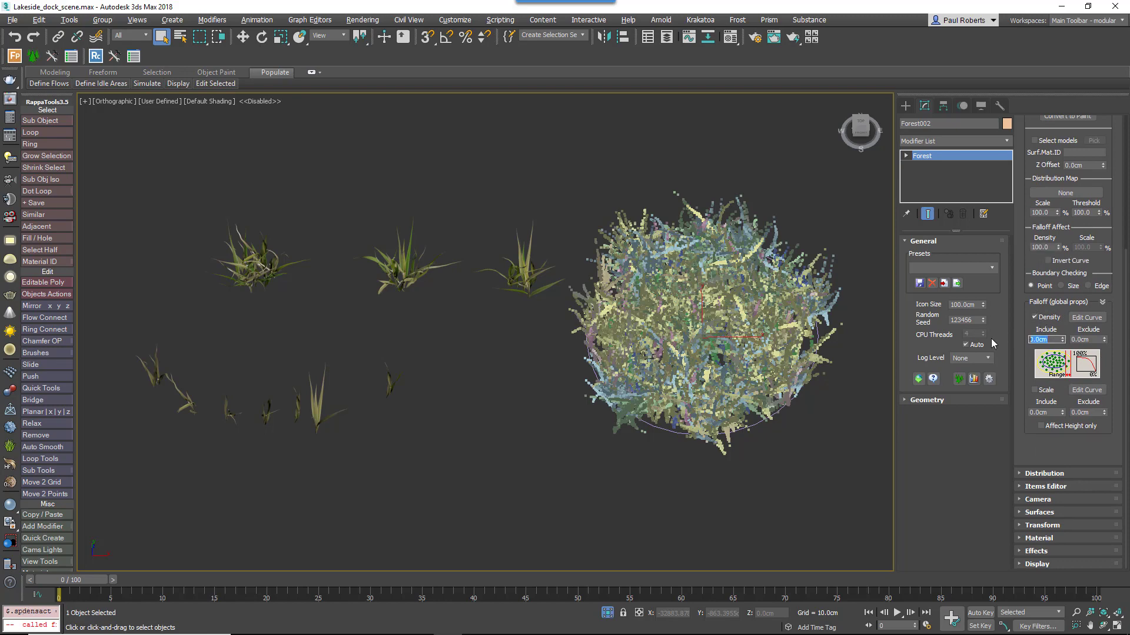
text(50)
key(Return)
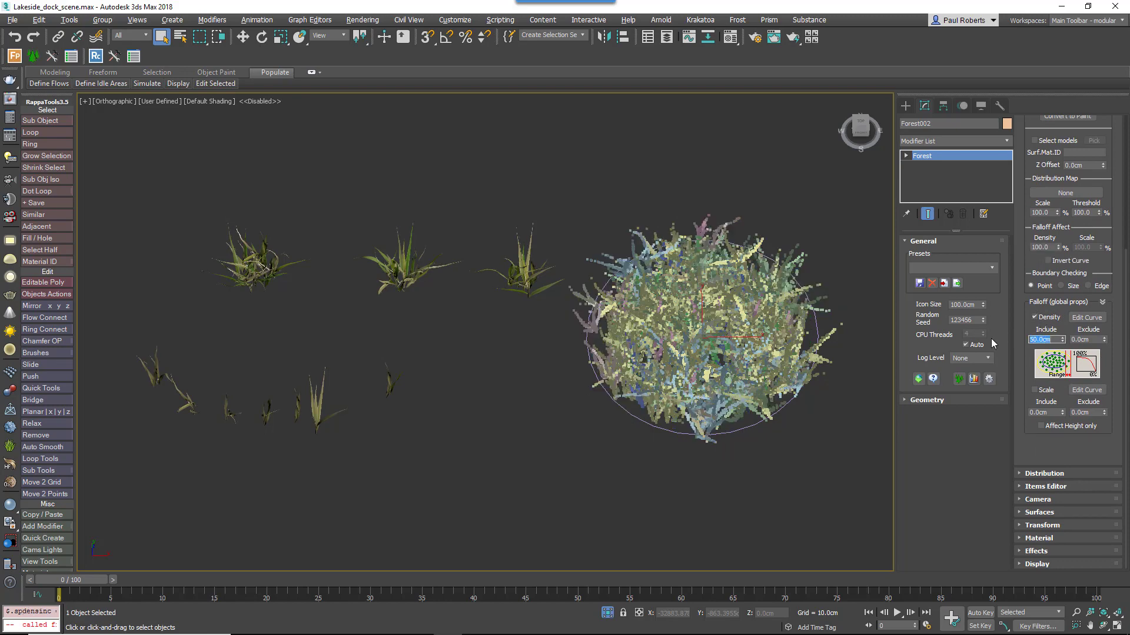
click(1087, 317)
click(411, 102)
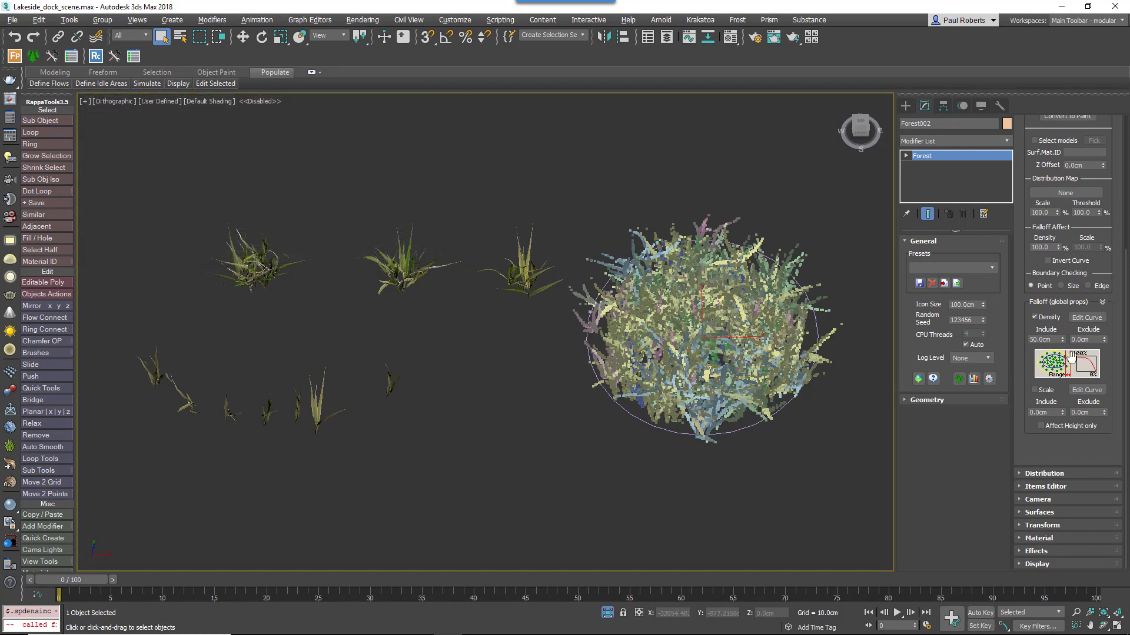
drag(1062, 340, 1056, 383)
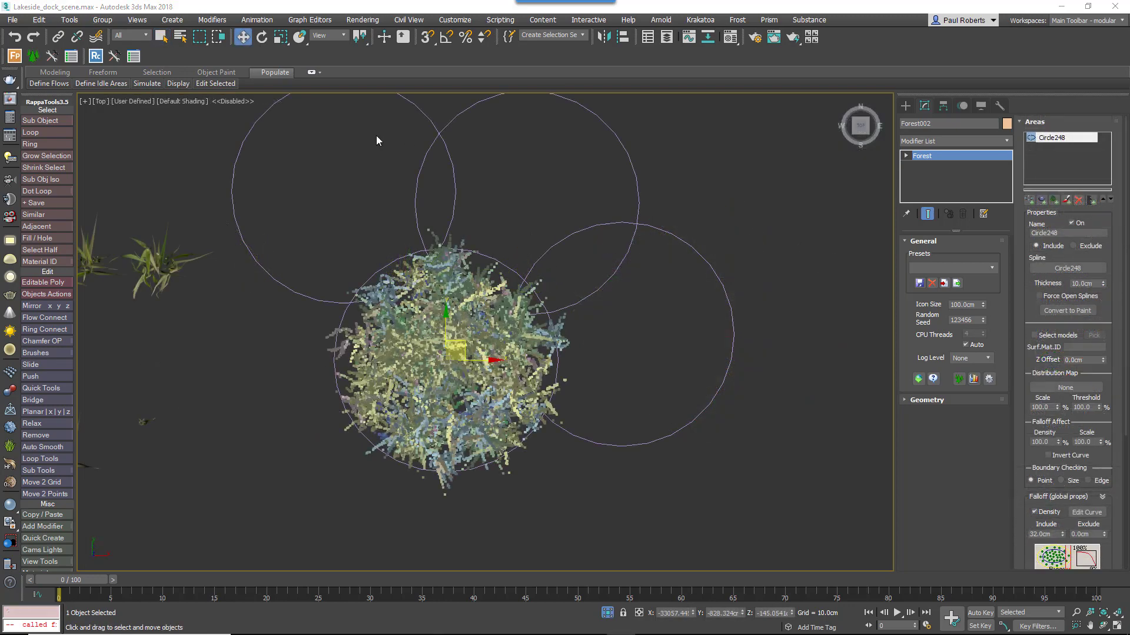
- Add Circle252, Circle250 and Circle251 as extra spline areas of Forest002
click(1027, 207)
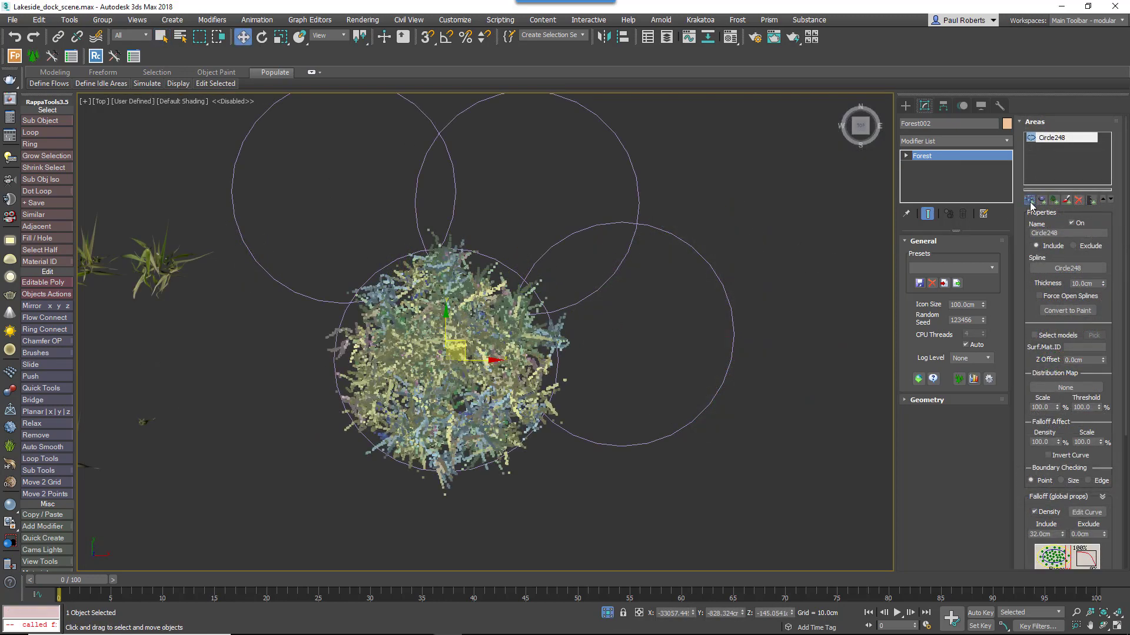
click(452, 207)
click(1029, 200)
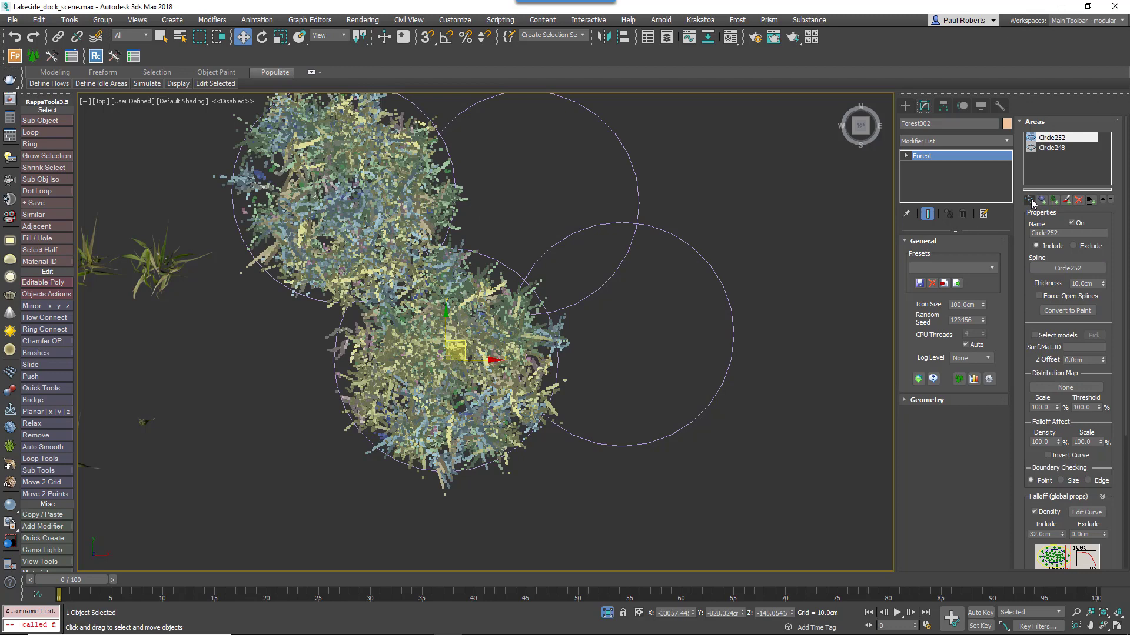
click(632, 167)
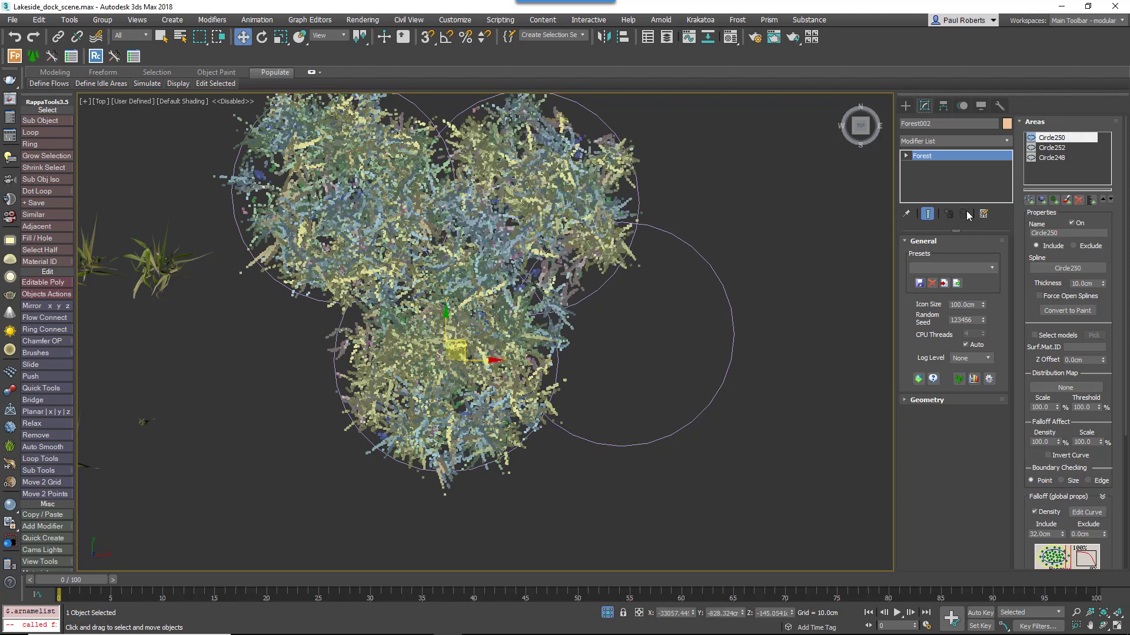
click(1028, 200)
click(704, 257)
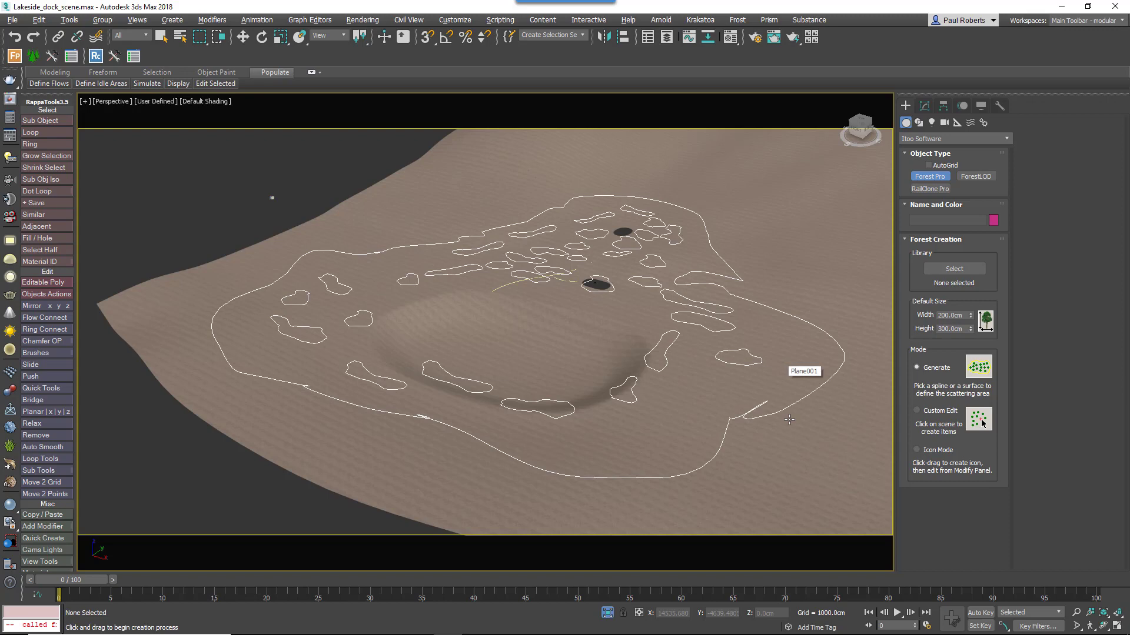
- Scatter a new Forest003 over the Plane001 terrain and bring up its Areas settings
click(788, 466)
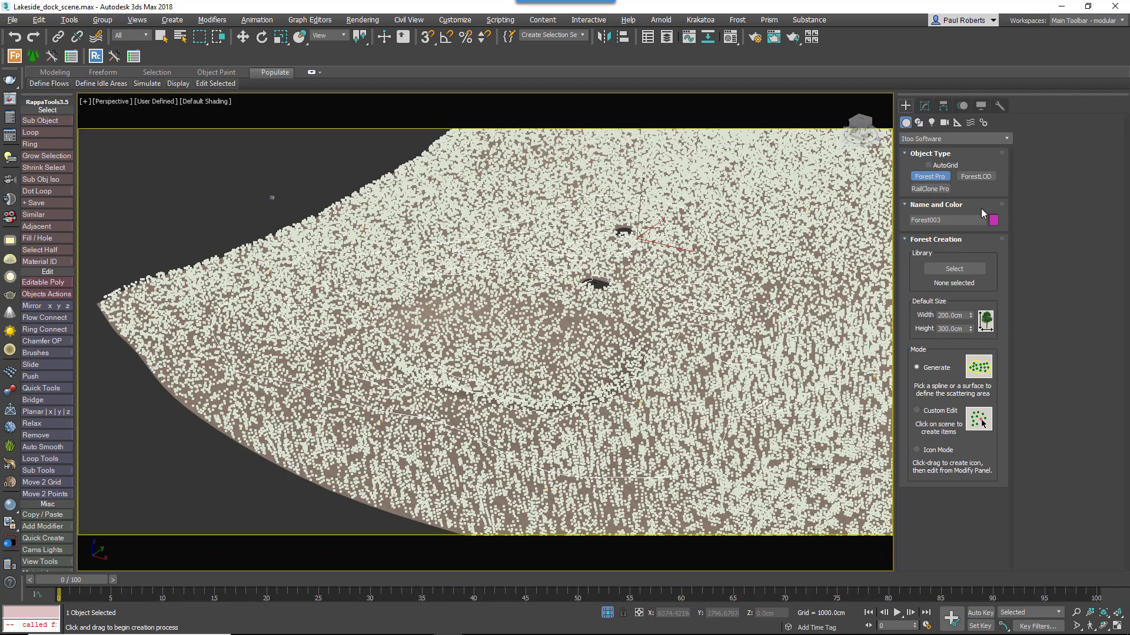
click(925, 106)
click(984, 271)
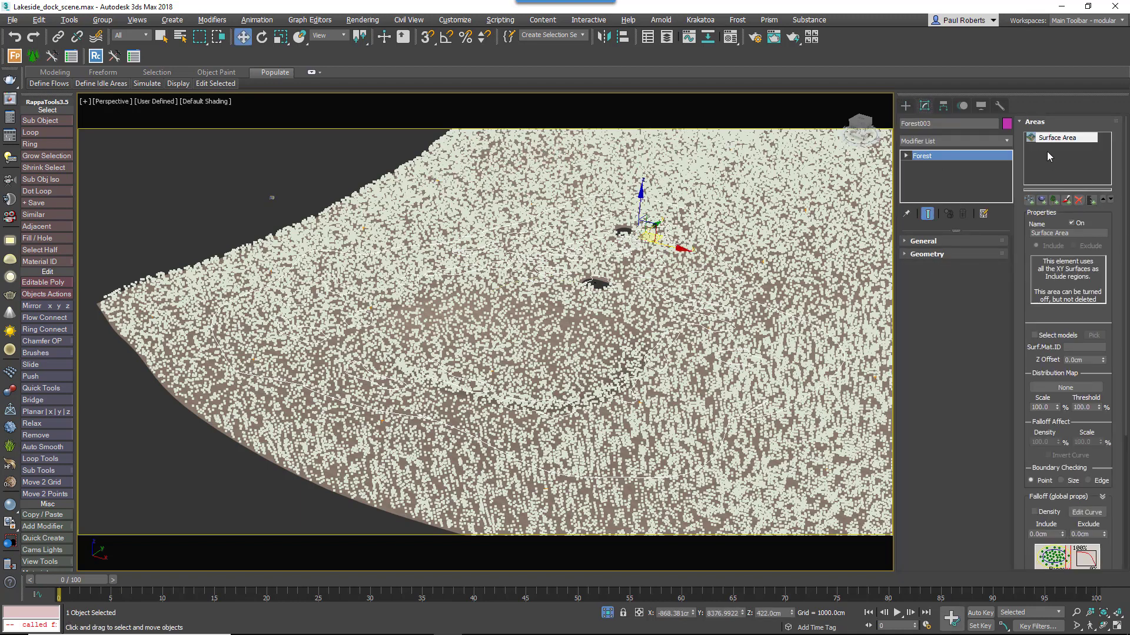
- Disable Surface Area, include the Line303 lawn outline and exclude the Line495 island shapes
click(1071, 223)
click(1028, 200)
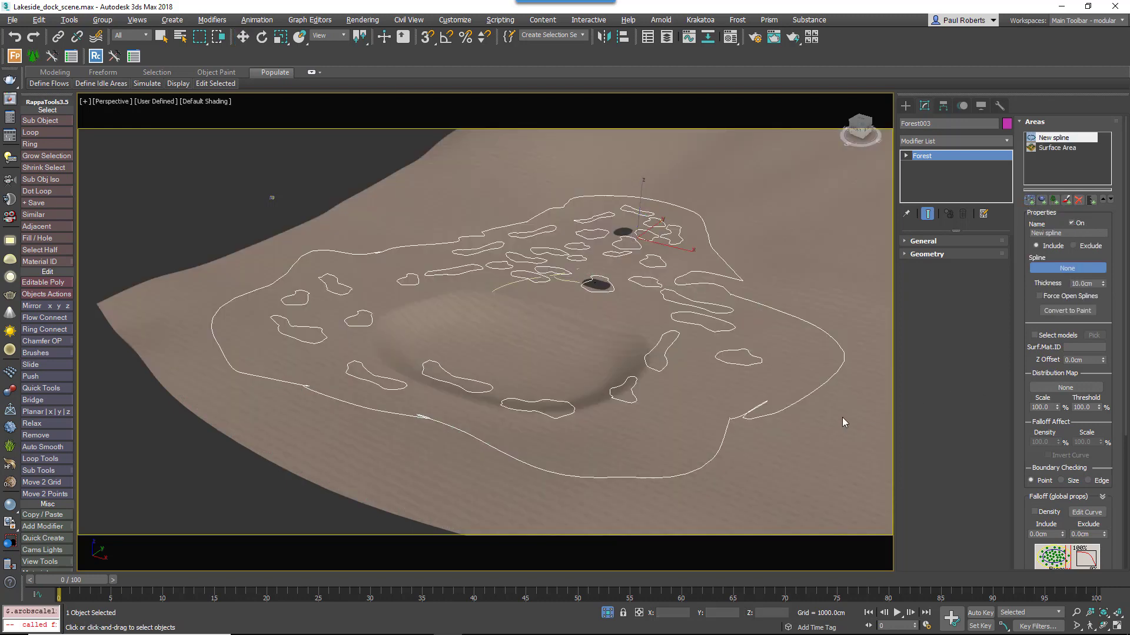
click(771, 413)
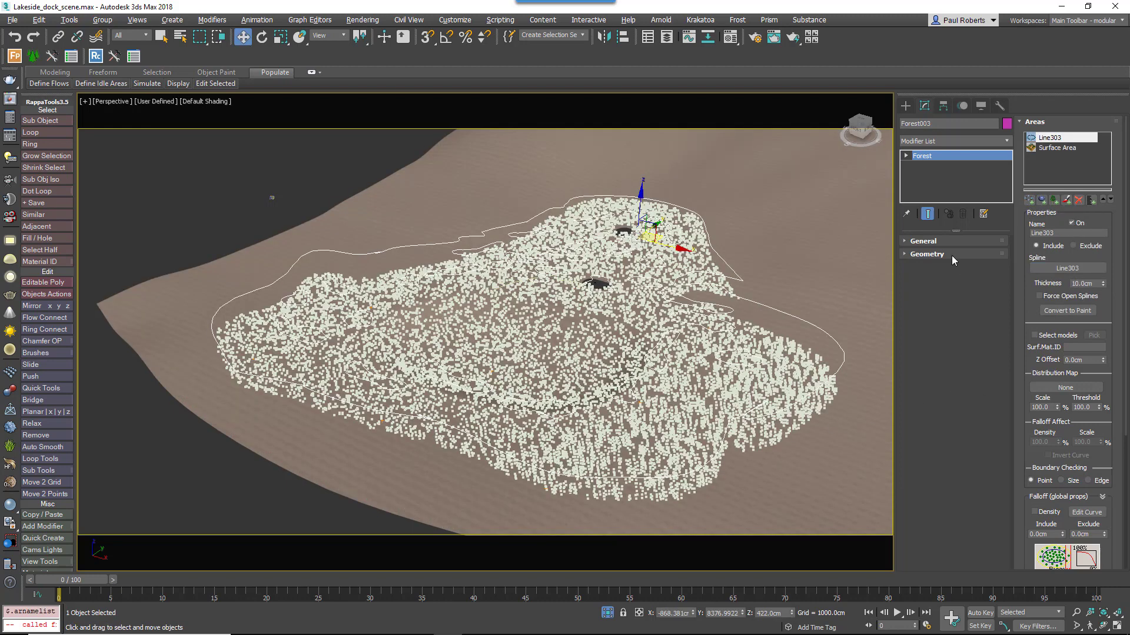
click(1033, 203)
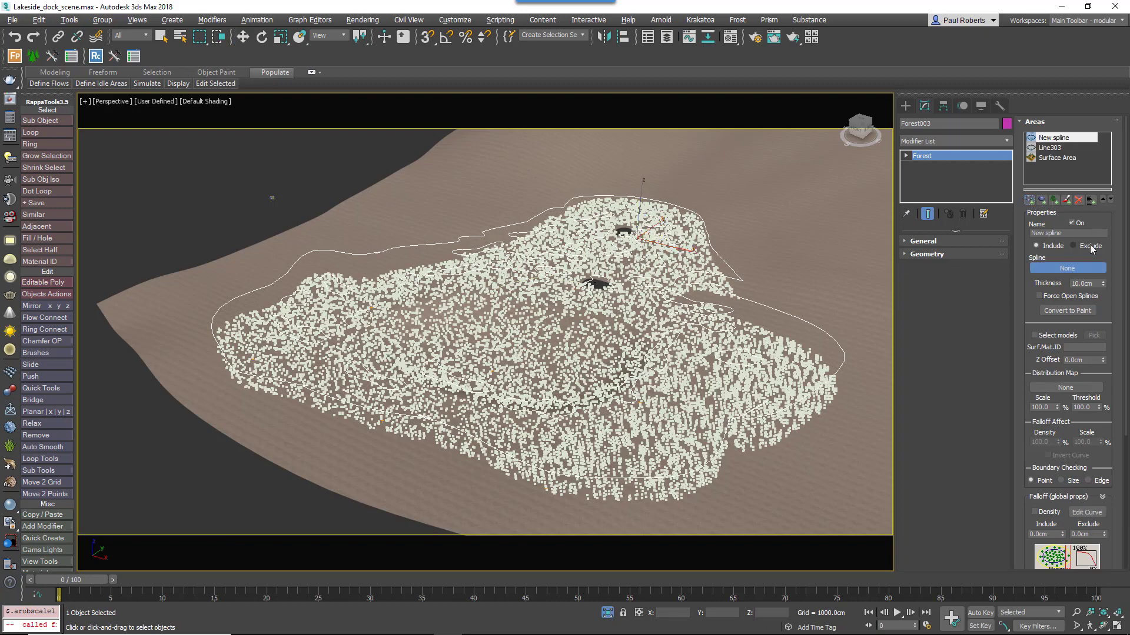
click(462, 254)
alt+middle_drag(712, 404, 735, 336)
scroll(545, 274, up, 2)
scroll(544, 274, up, 3)
scroll(734, 337, up, 3)
scroll(677, 320, down, 3)
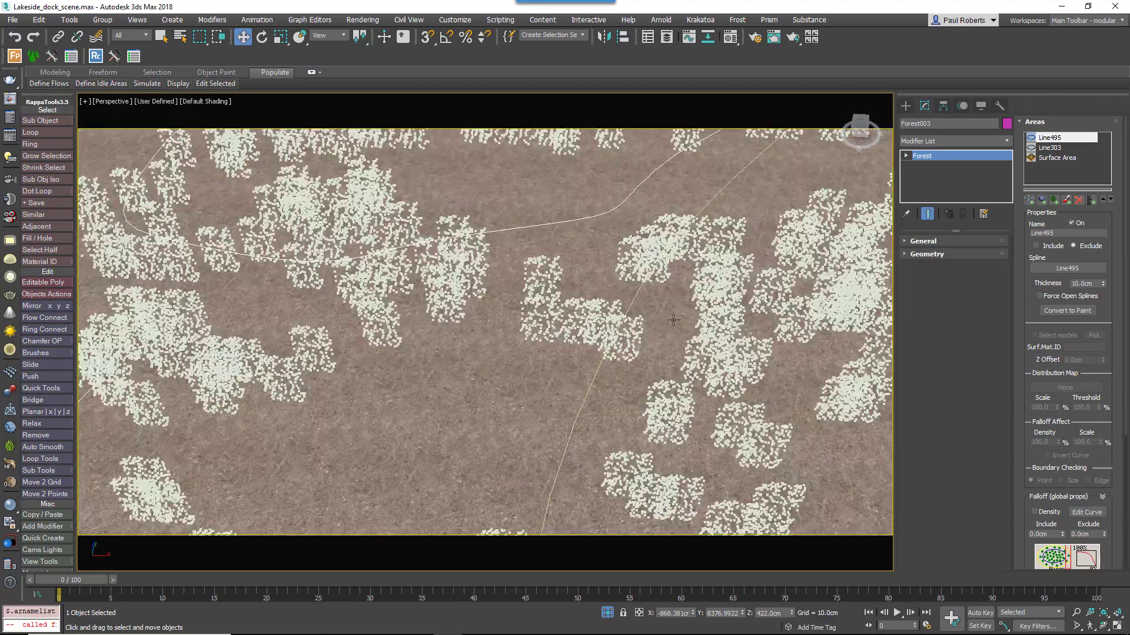
click(1030, 200)
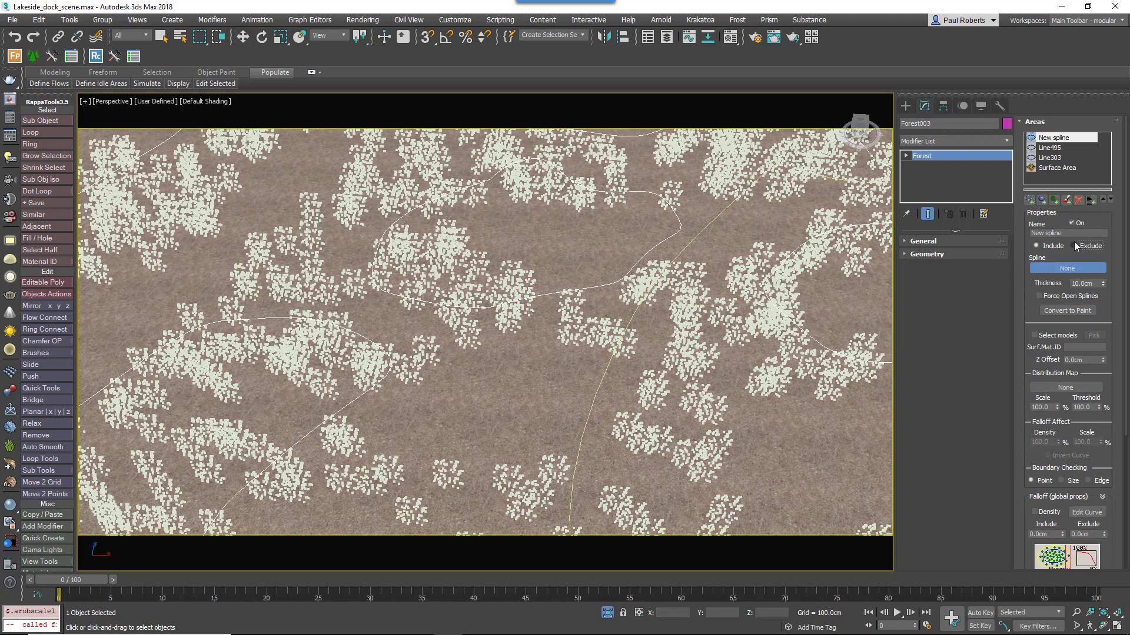
click(608, 360)
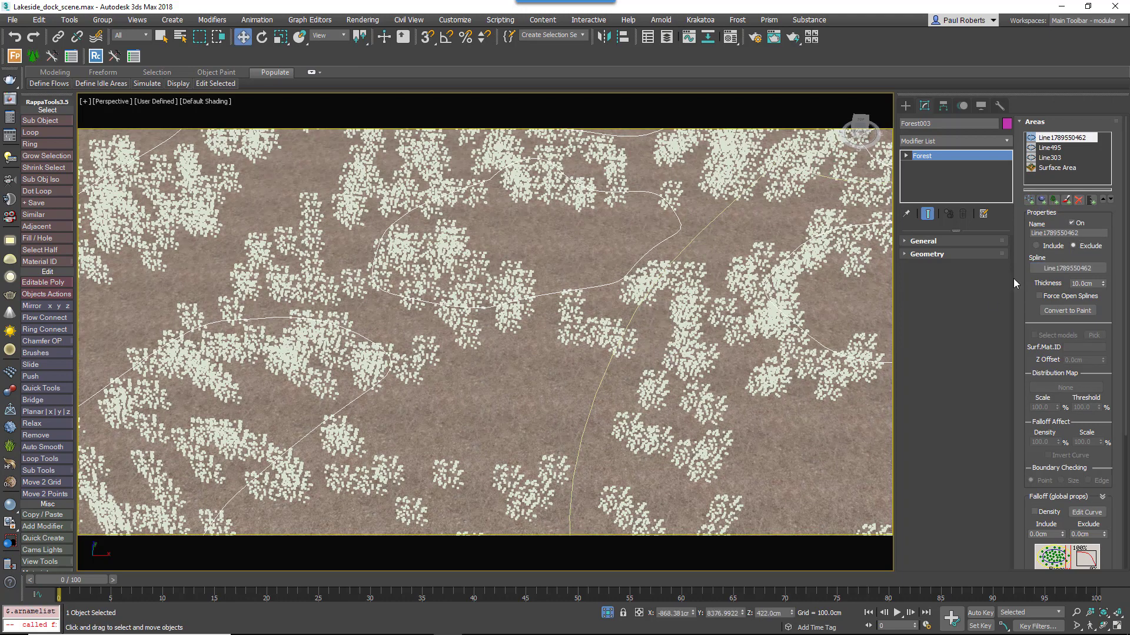
double_click(1092, 283)
text(200)
key(Return)
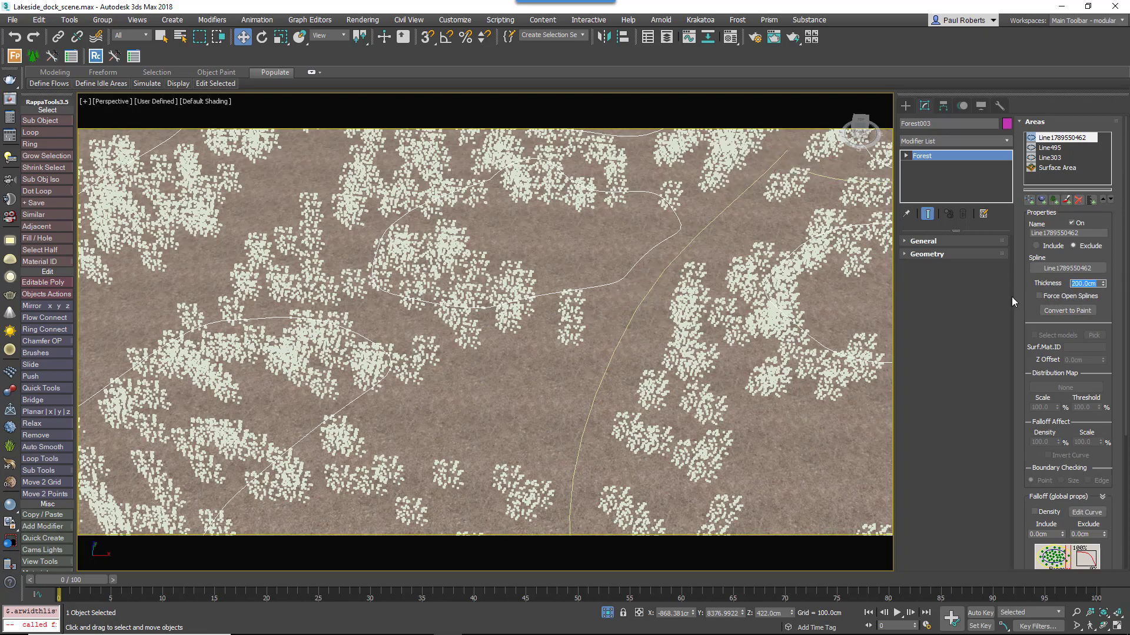
scroll(600, 343, down, 8)
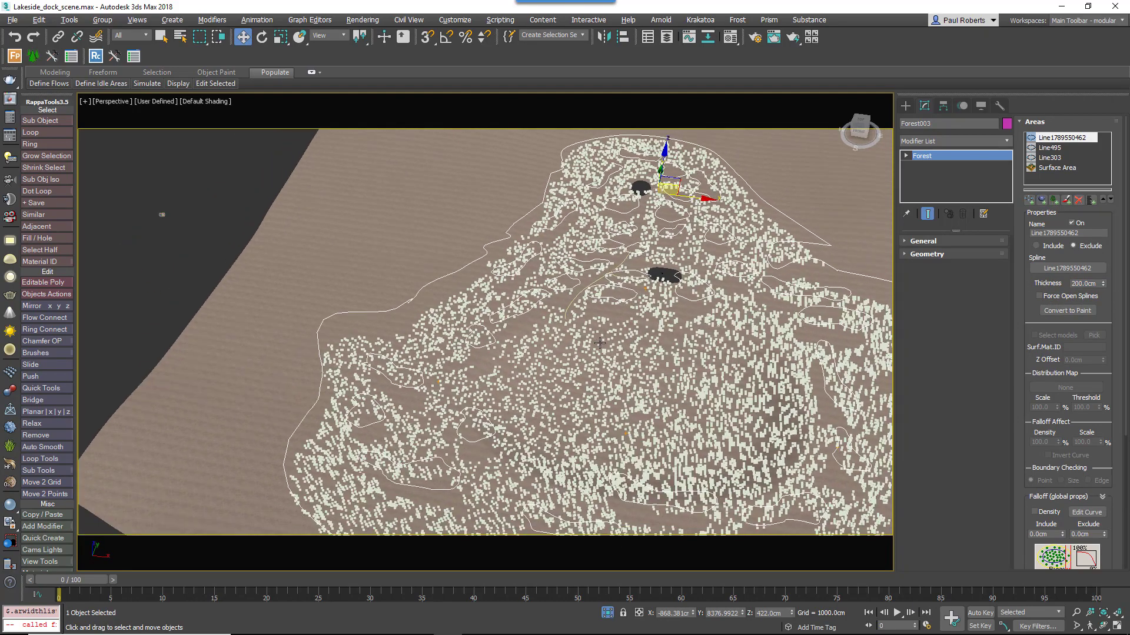
alt+middle_drag(600, 343, 547, 350)
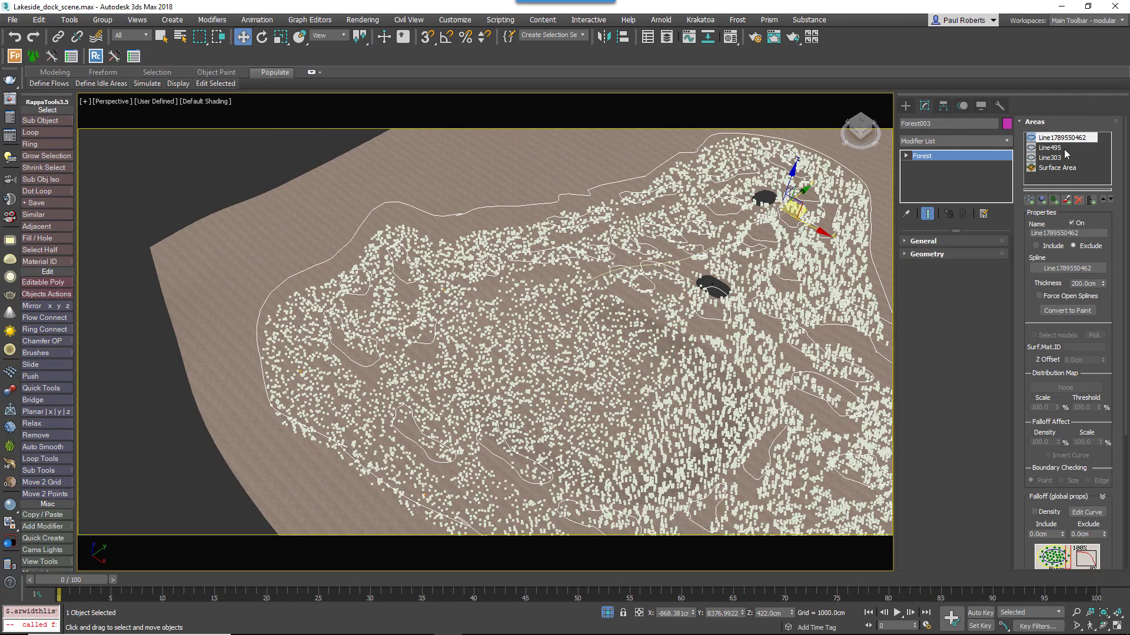
click(1034, 122)
- Limit Forest003's Altitude Range, with the Bottom at about -1191.8 cm
click(969, 318)
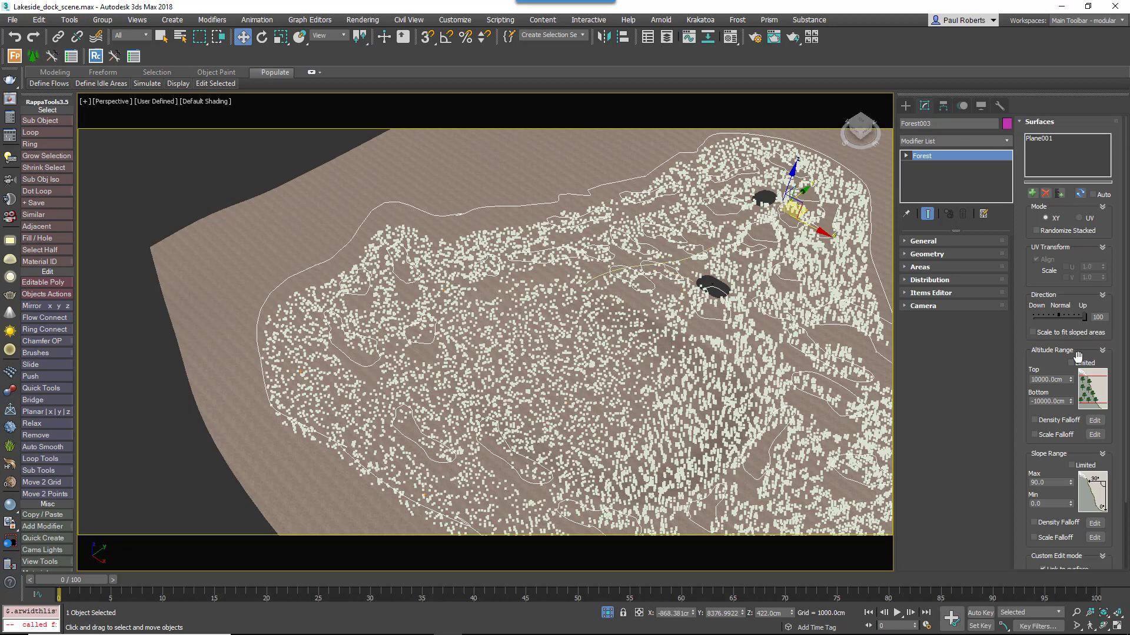
click(1070, 363)
drag(1069, 403, 1069, 527)
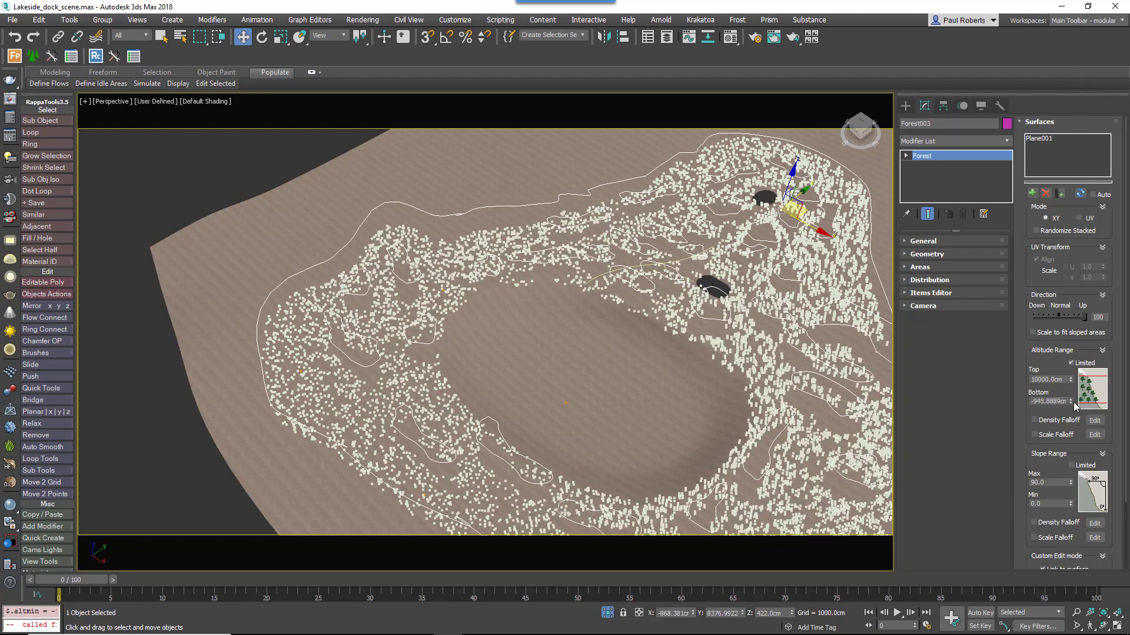
drag(1071, 402, 1072, 415)
- Check Forest003's statistics (8579 viewport items), then show its item Geometry properties
click(923, 241)
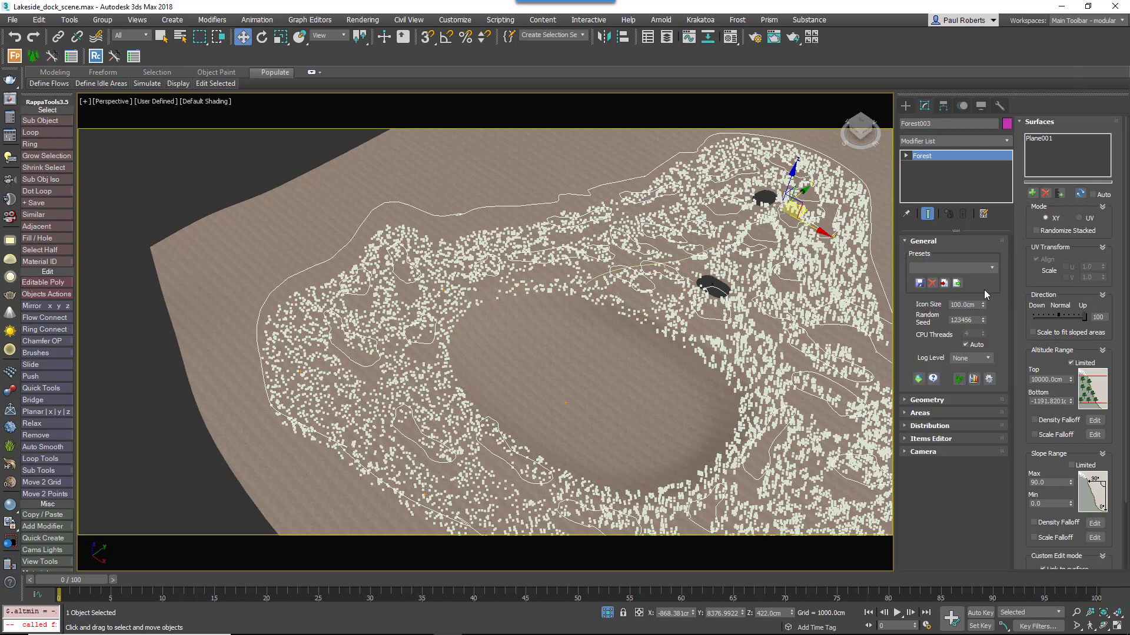
click(974, 379)
click(922, 241)
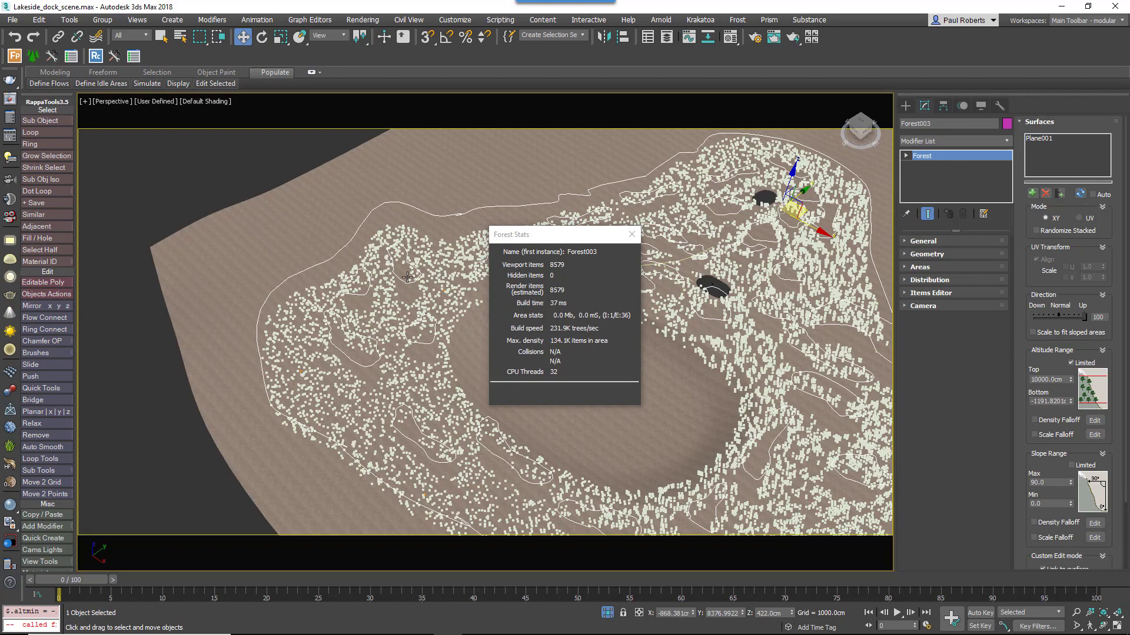
drag(536, 243, 54, 156)
mouse_move(643, 454)
alt+middle_down()
mouse_move(752, 467)
mouse_move(675, 482)
mouse_move(726, 469)
mouse_move(654, 451)
alt+middle_up()
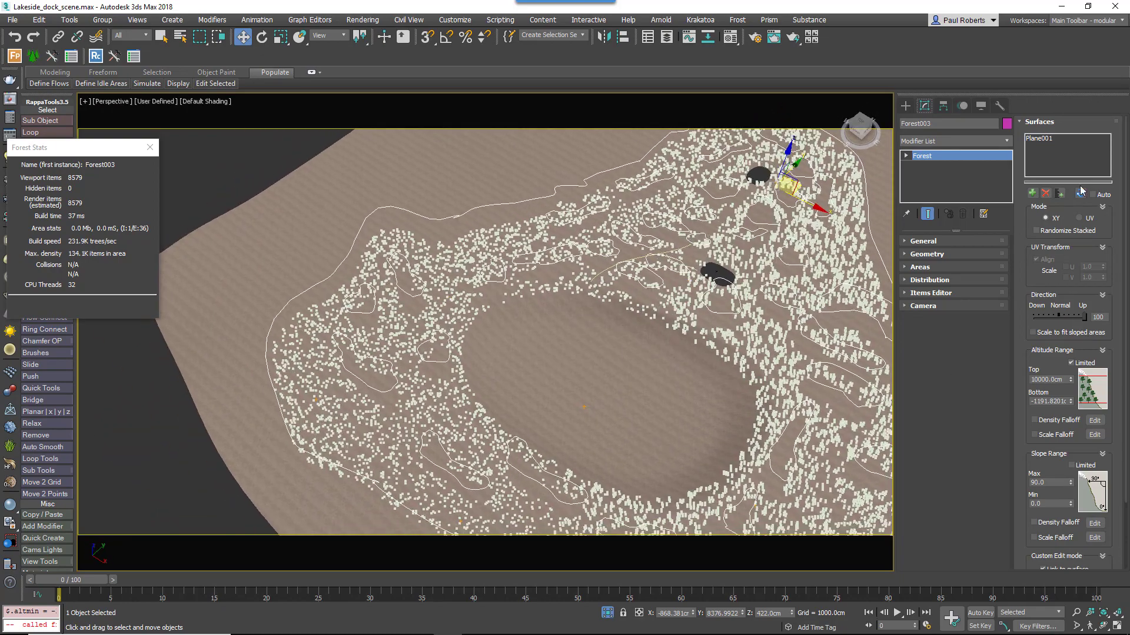
click(1031, 122)
click(924, 255)
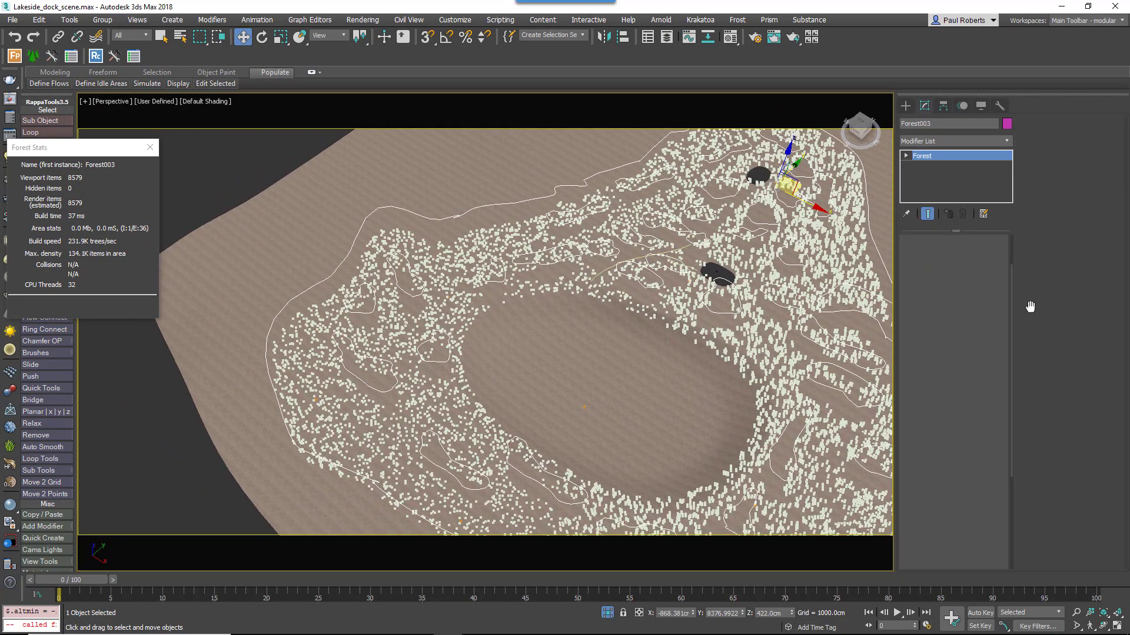
- Set Forest003's geometry to Custom Object using the Forest002 grass patch
click(1035, 345)
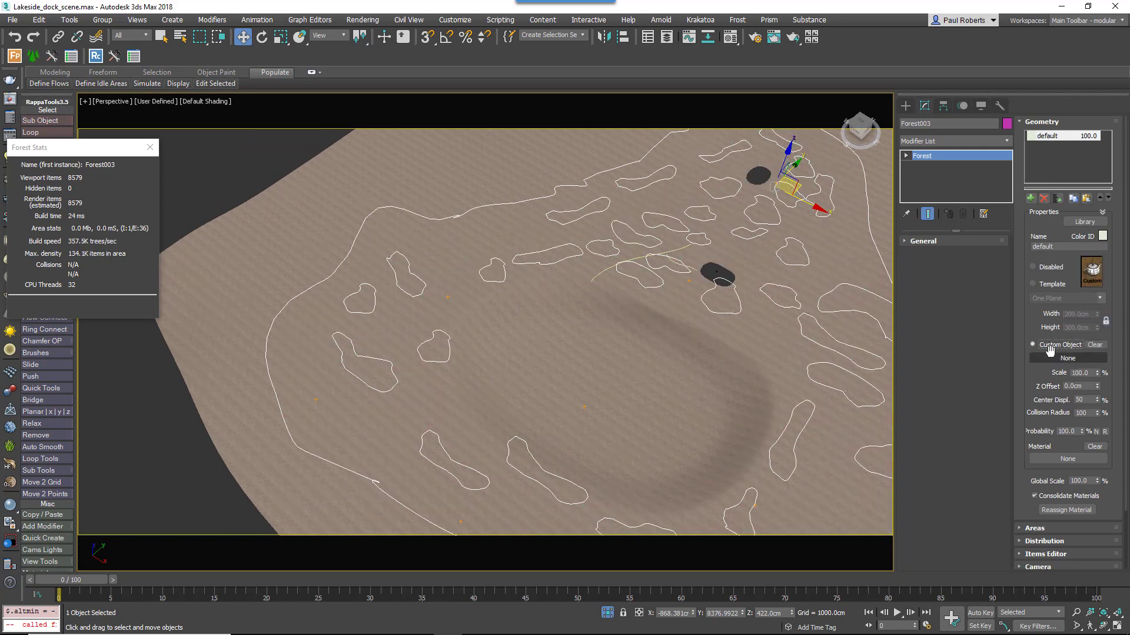
click(1067, 358)
middle_drag(605, 353, 693, 486)
scroll(416, 167, up, 5)
scroll(434, 287, up, 10)
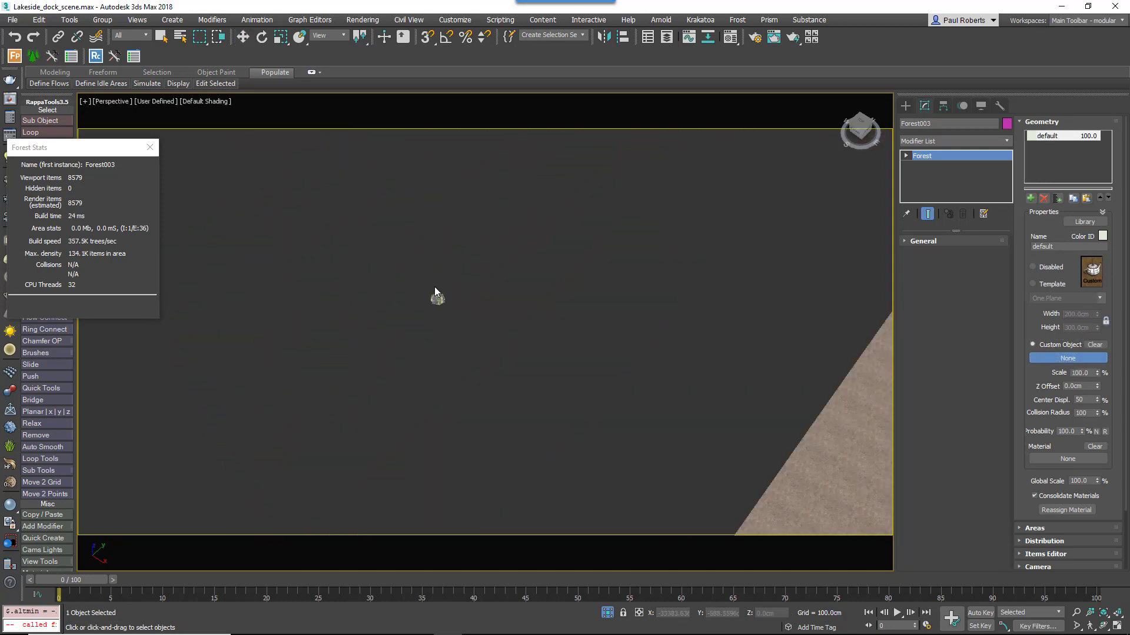
click(438, 265)
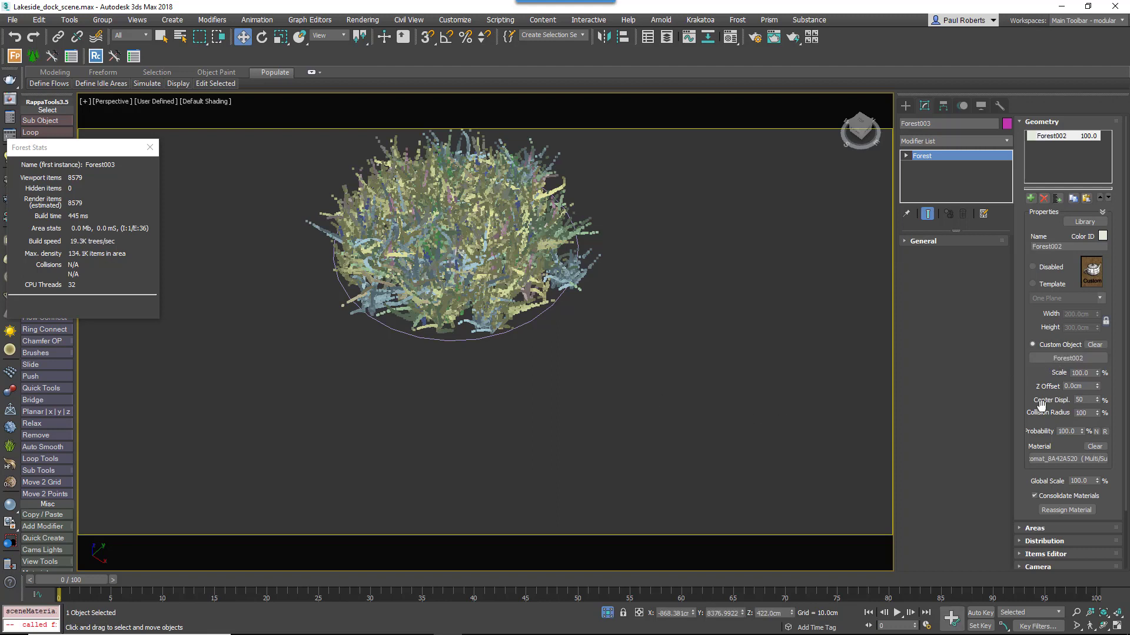
click(1030, 123)
scroll(709, 380, down, 12)
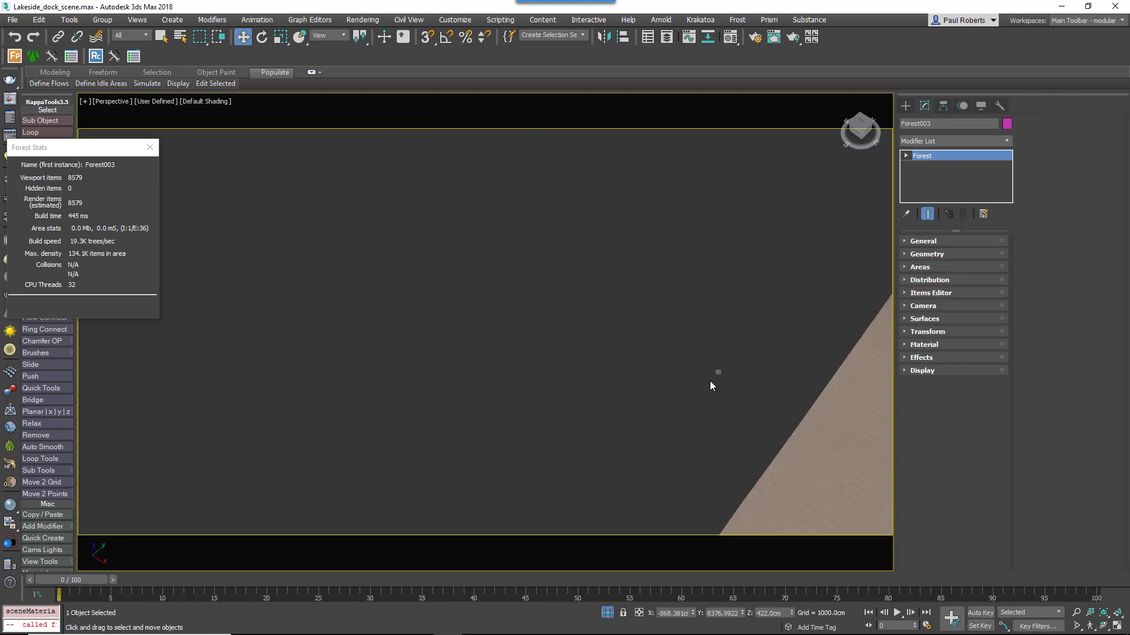
scroll(712, 397, up, 8)
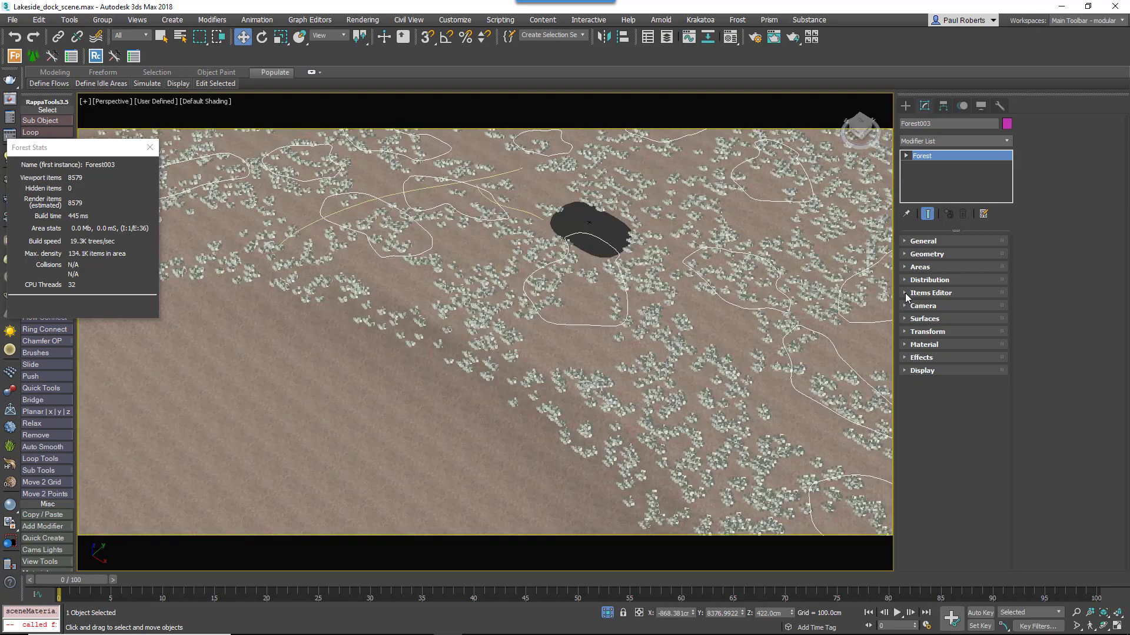
- Switch the grass distribution map to Full and view the terrain from the top
click(919, 280)
click(1080, 233)
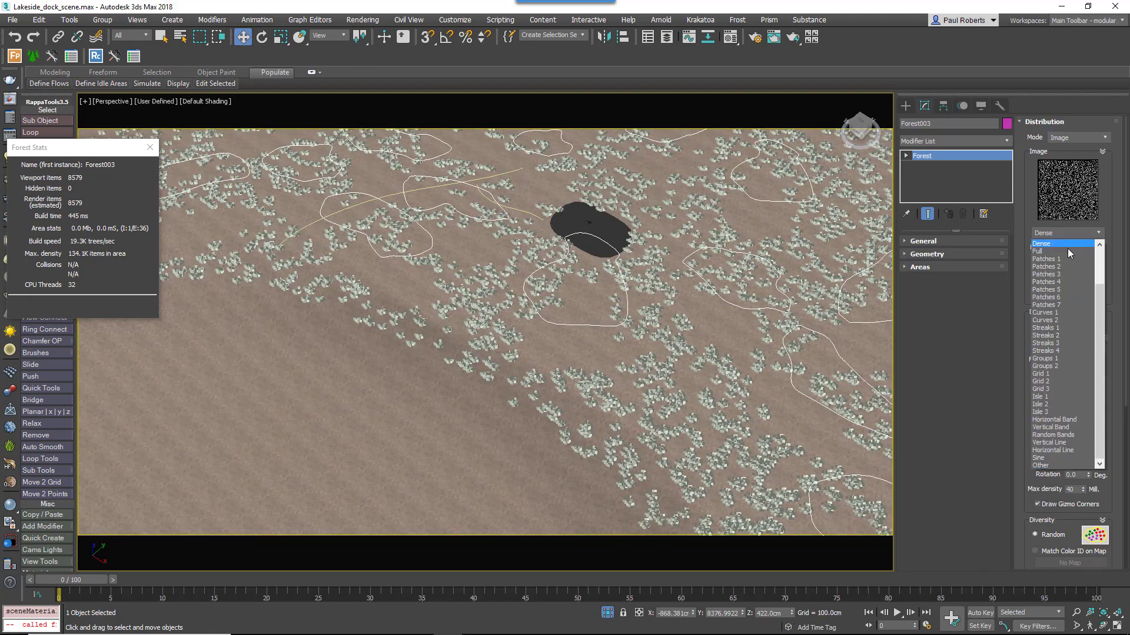
click(1057, 249)
alt+middle_drag(697, 374, 762, 397)
alt+middle_drag(711, 351, 680, 434)
key(t)
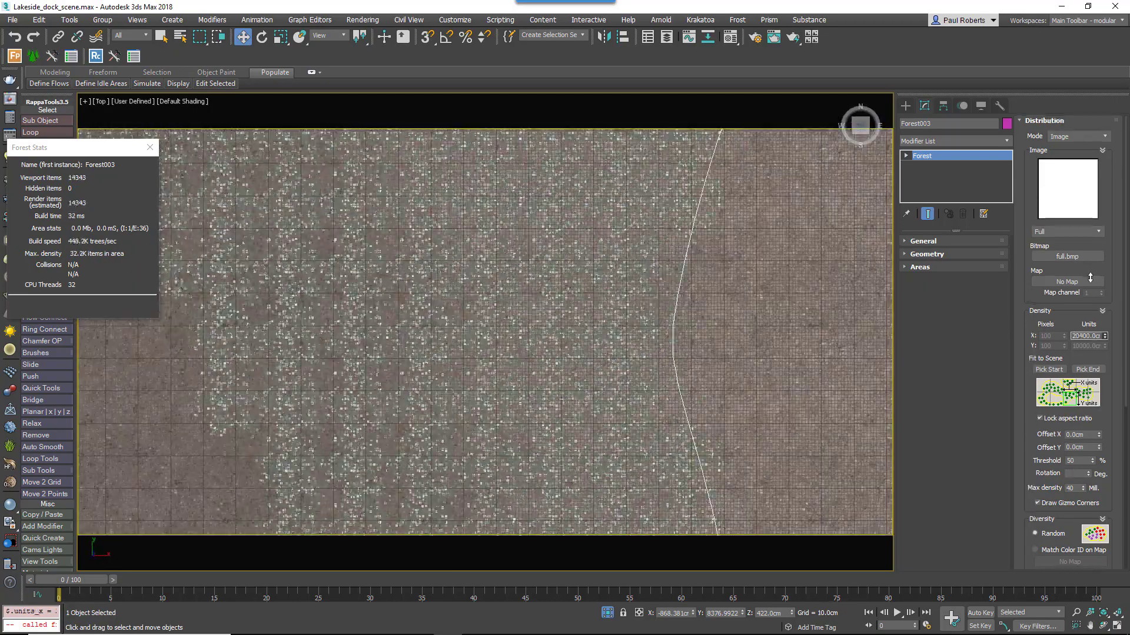
- Lower the Units X density from 13552 to 13009.91, giving 35283 grass items
drag(1090, 278, 1081, 306)
scroll(740, 408, down, 3)
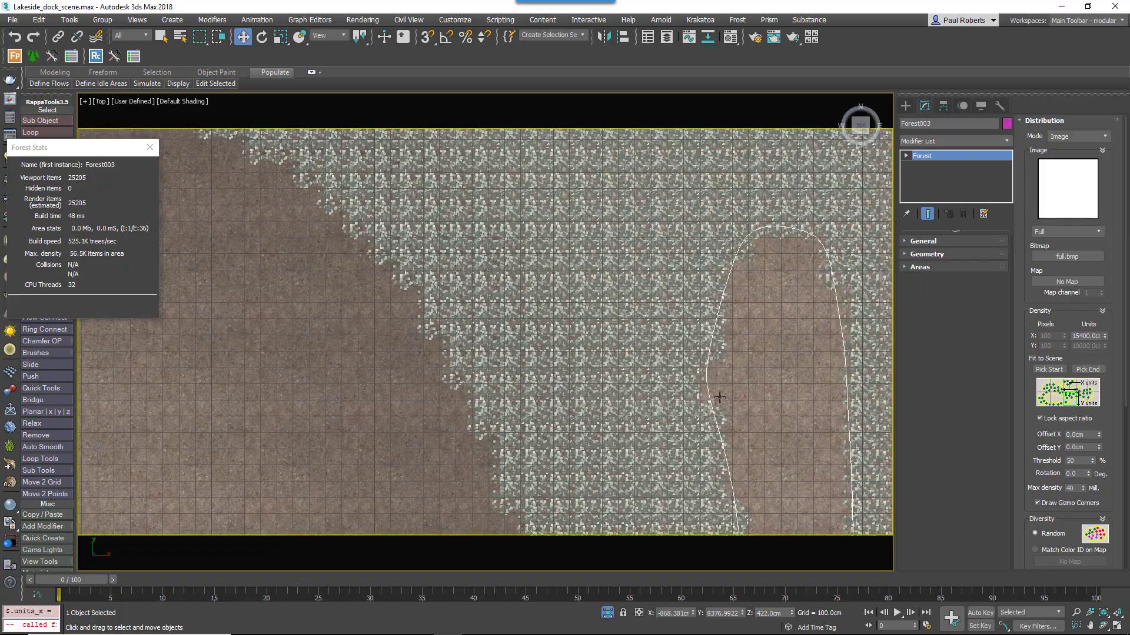
drag(1104, 341, 1104, 350)
alt+middle_drag(650, 408, 620, 369)
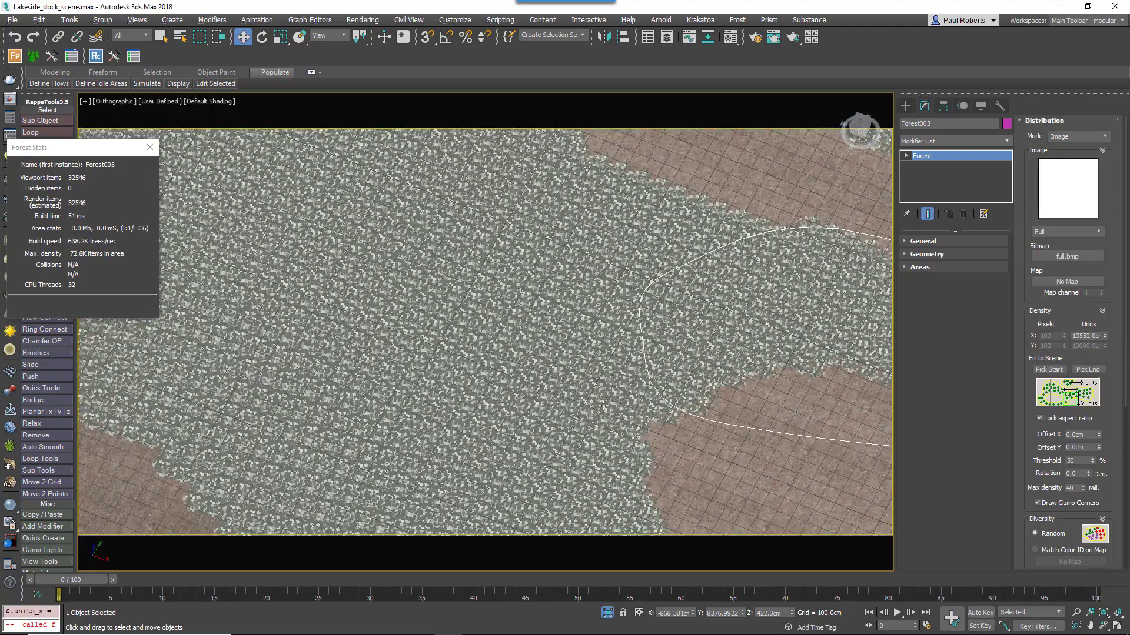
scroll(443, 355, down, 2)
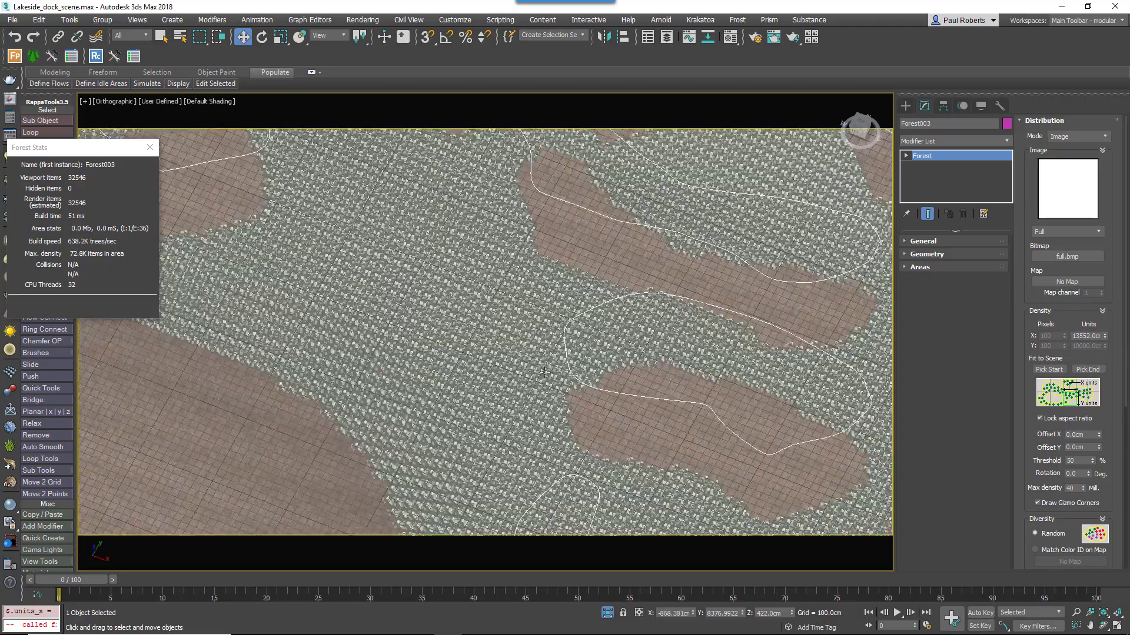
scroll(644, 385, down, 4)
alt+middle_drag(707, 357, 647, 339)
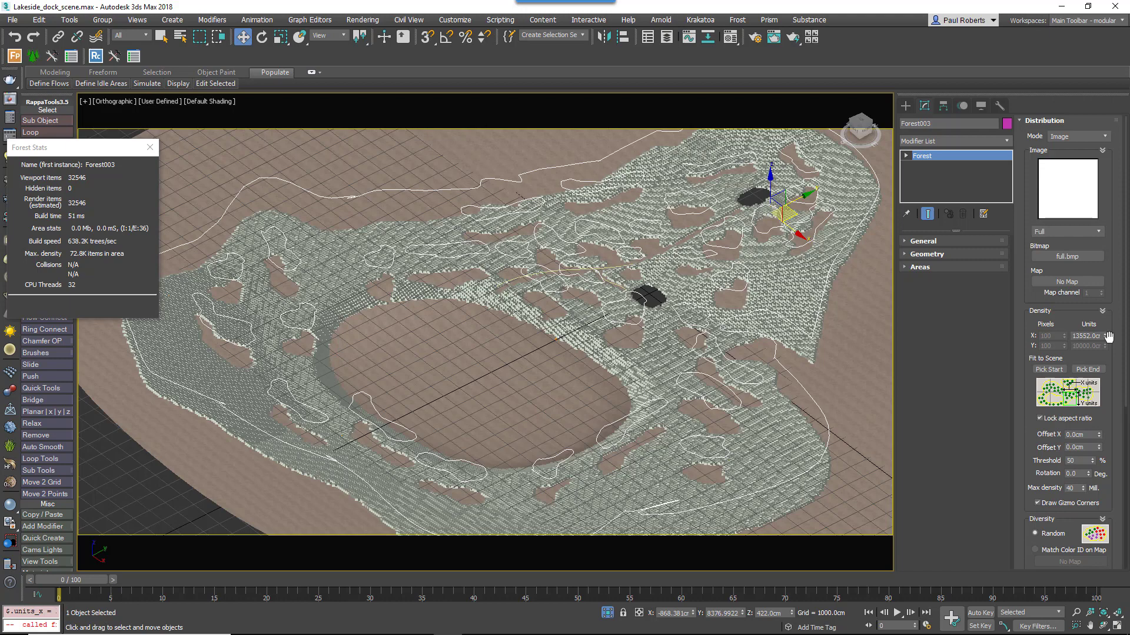
drag(1106, 339, 1106, 342)
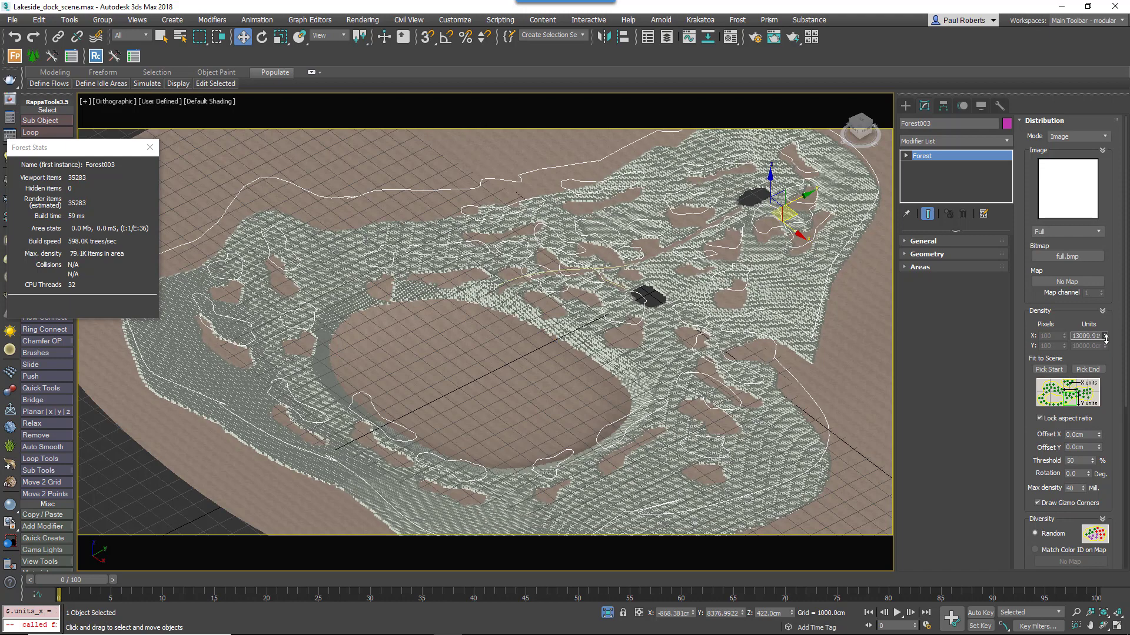
- Enable random Rotation, Scale and Translation in the grass Transform settings
click(1031, 122)
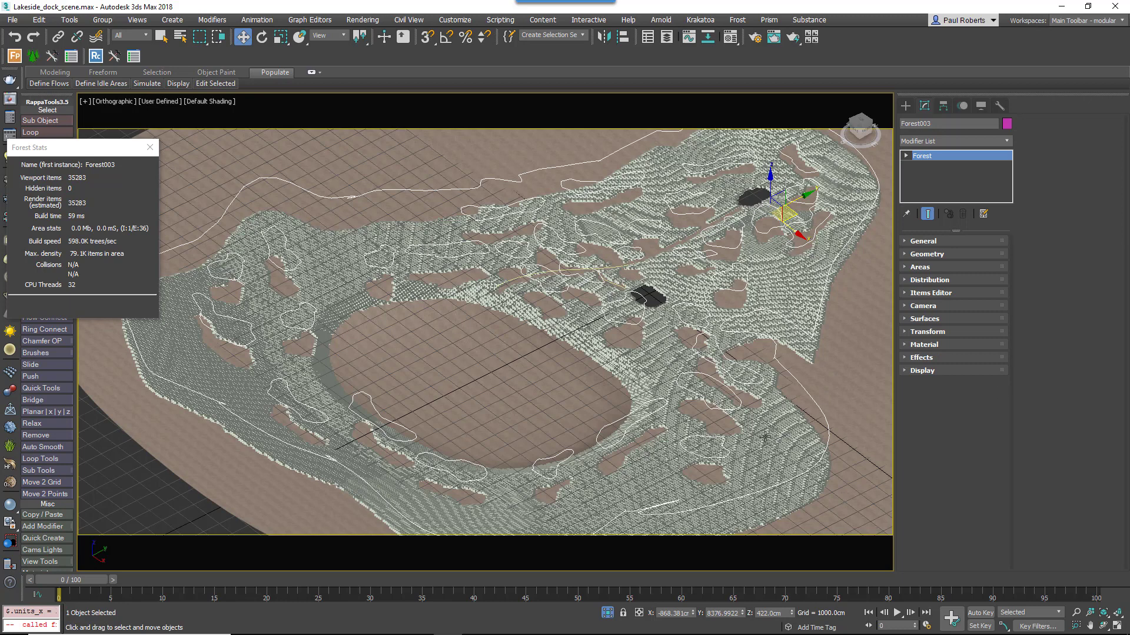
click(930, 332)
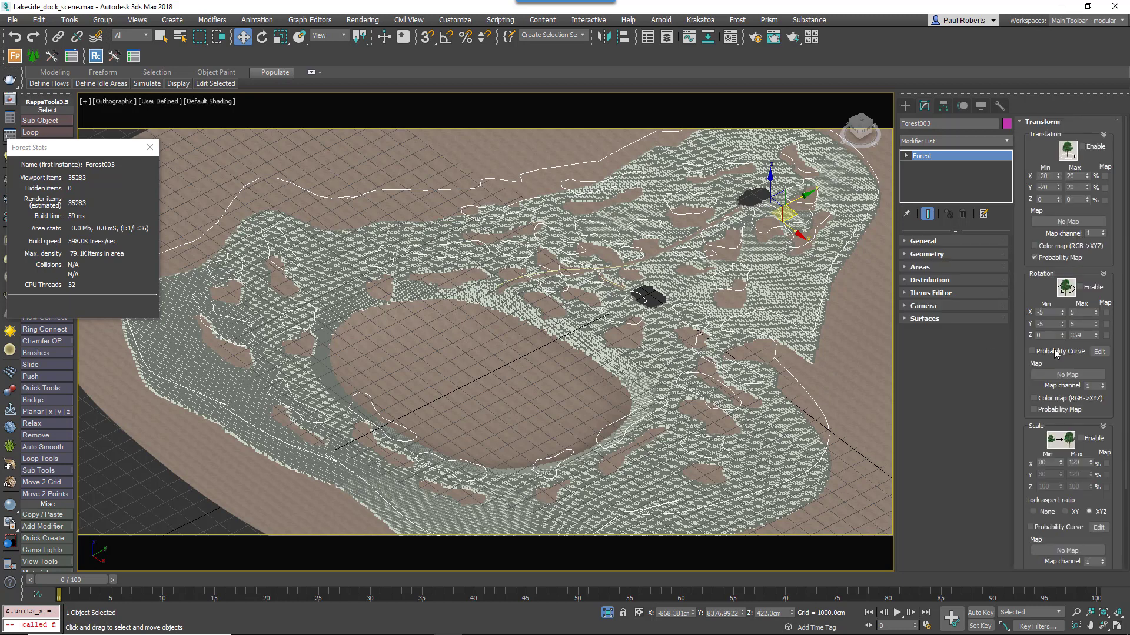
click(1081, 288)
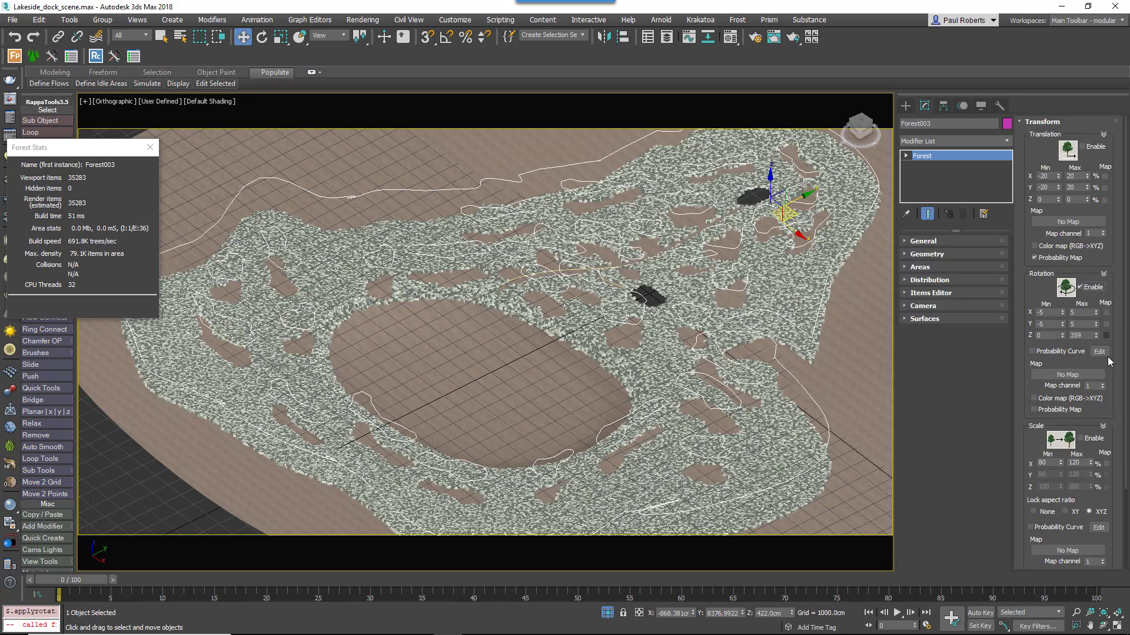
click(1089, 441)
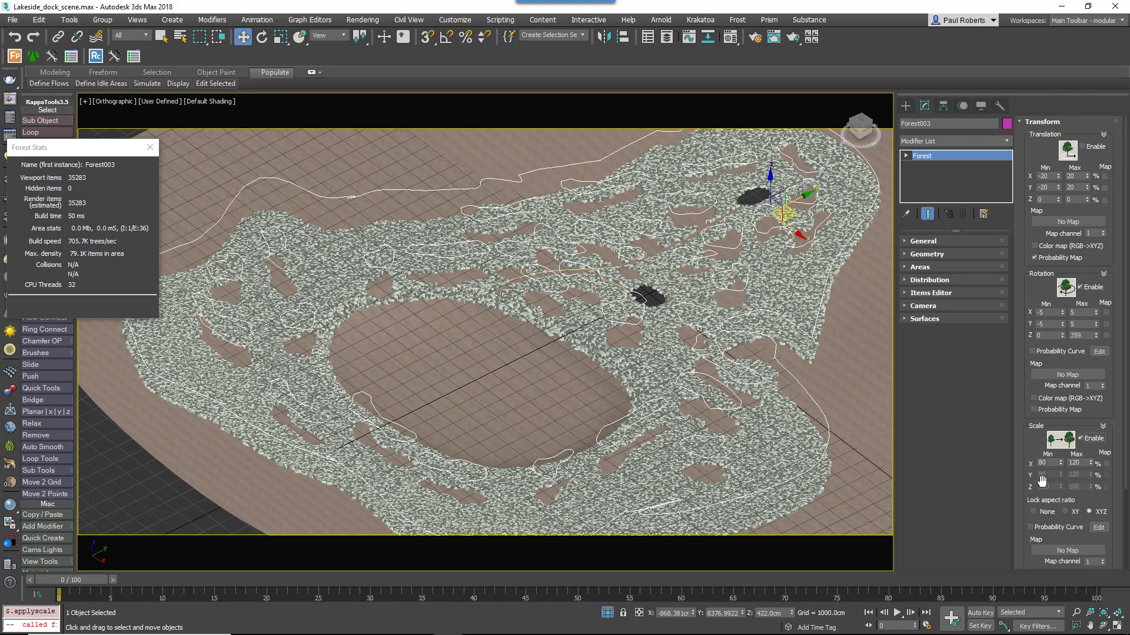
click(1085, 148)
- Zero the rotation X and Y Min and Max values so clumps only spin around Z
scroll(626, 400, up, 10)
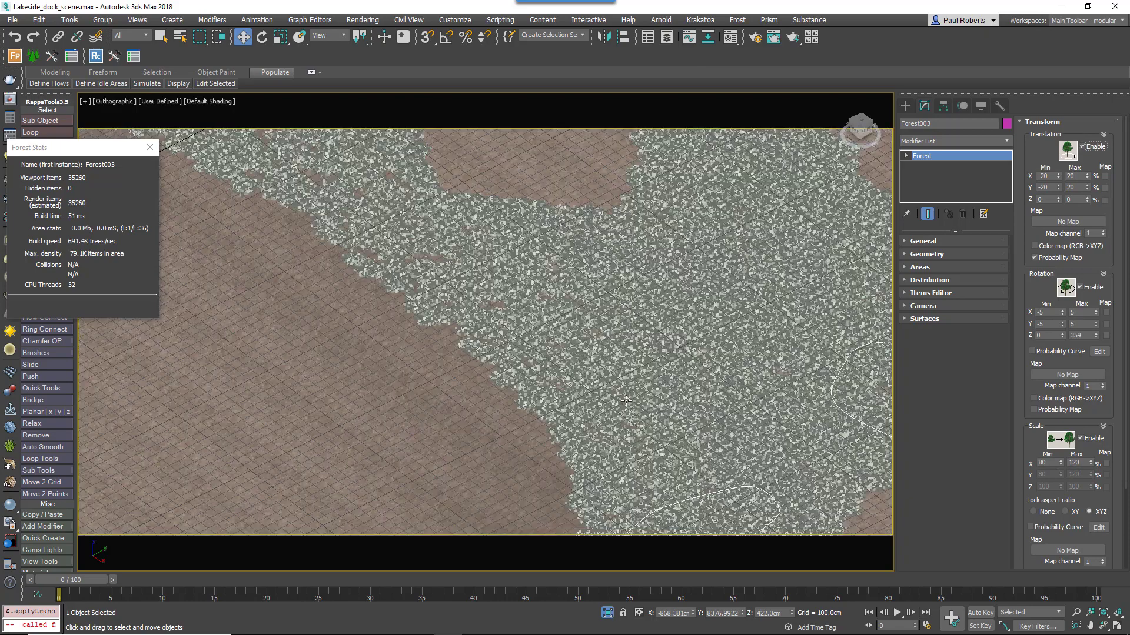
right_click(1064, 312)
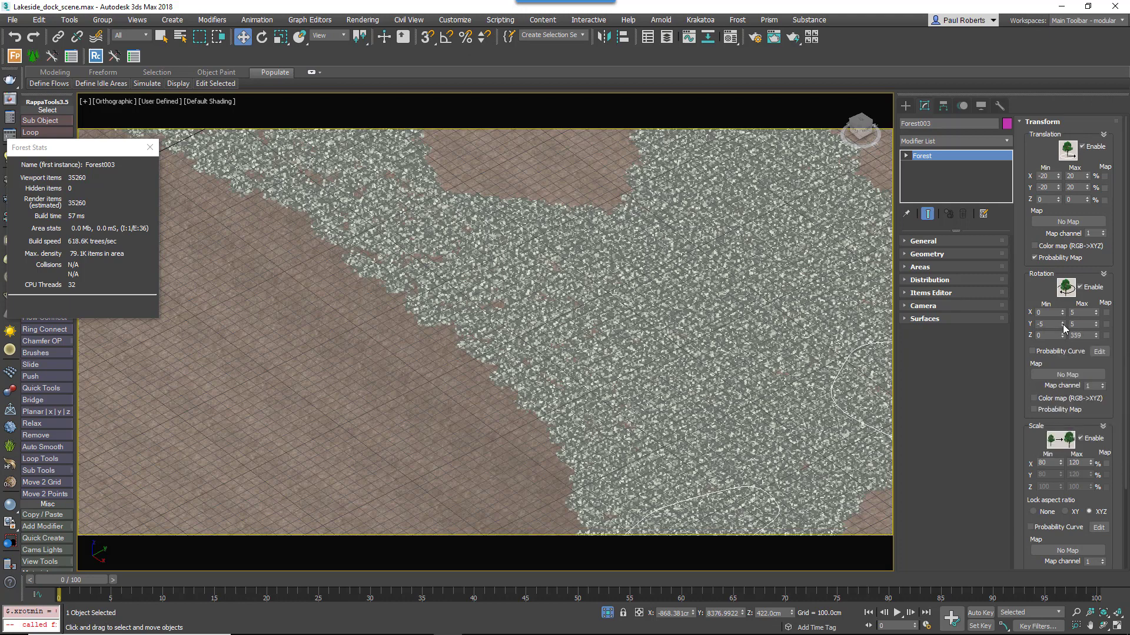
right_click(1062, 324)
right_click(1095, 324)
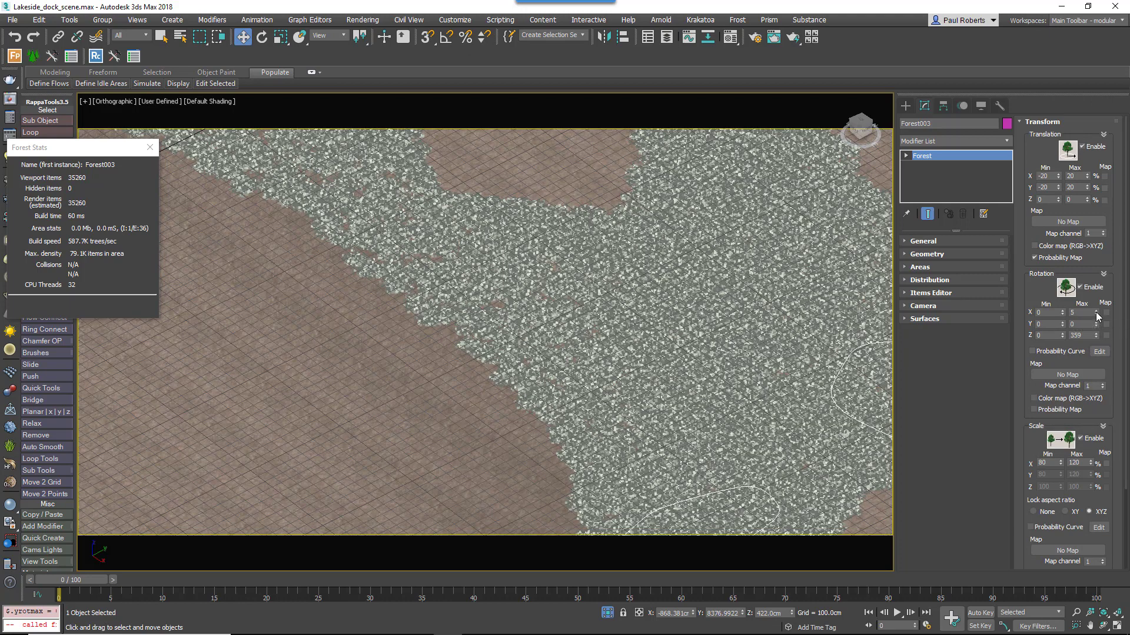
right_click(1095, 312)
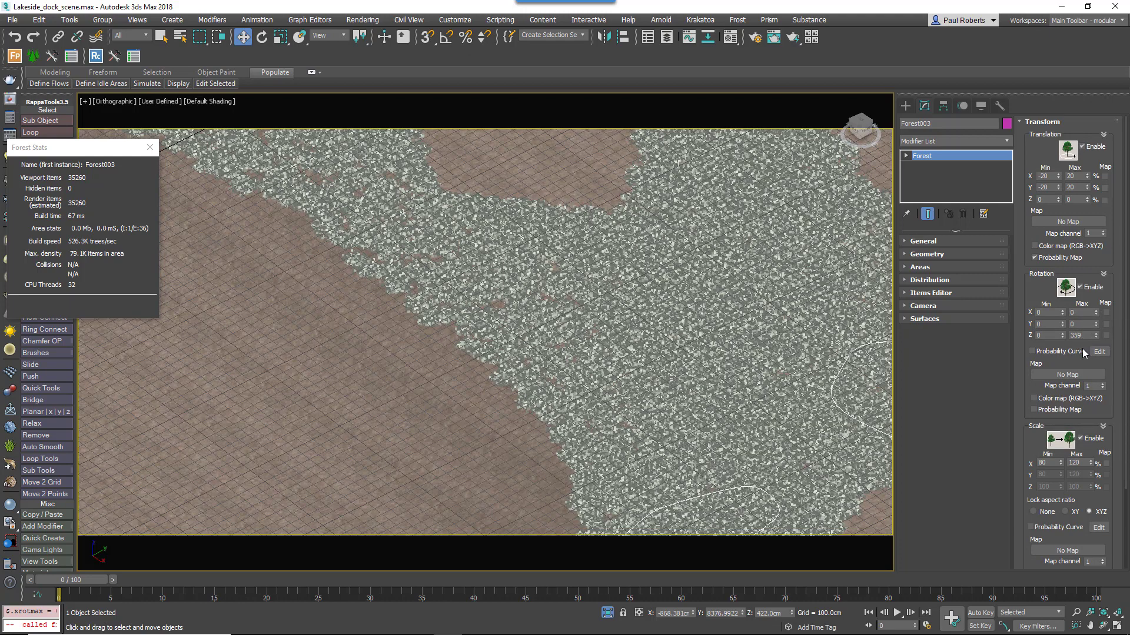
- Lower Forest003's surface Direction from 100 to 1, toward Normal
click(1034, 122)
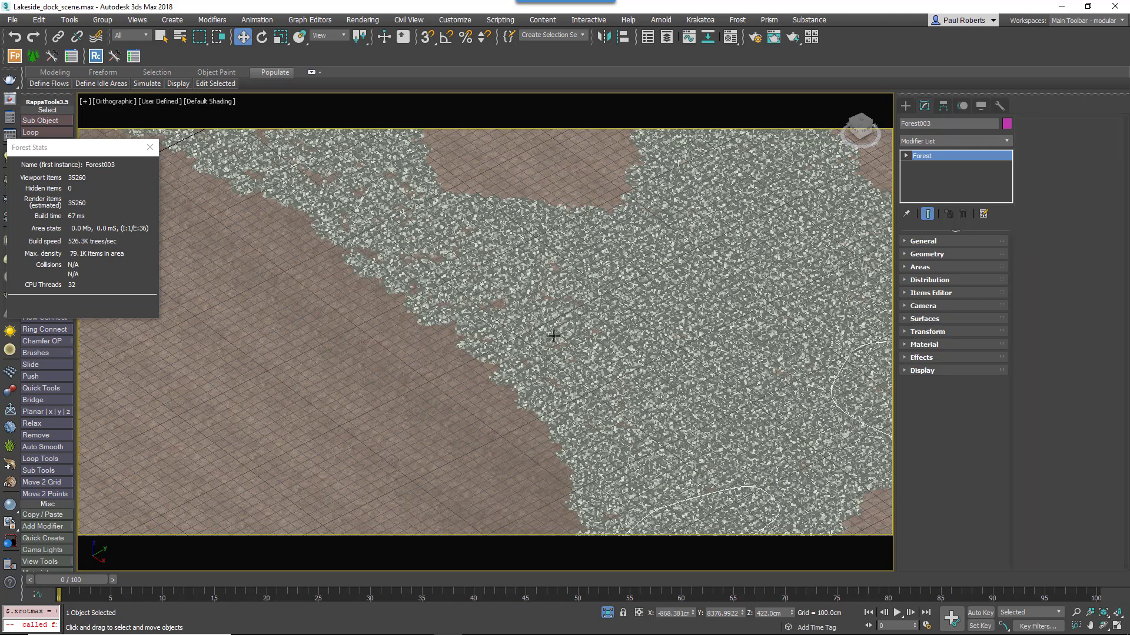
middle_drag(559, 328, 608, 378)
click(940, 318)
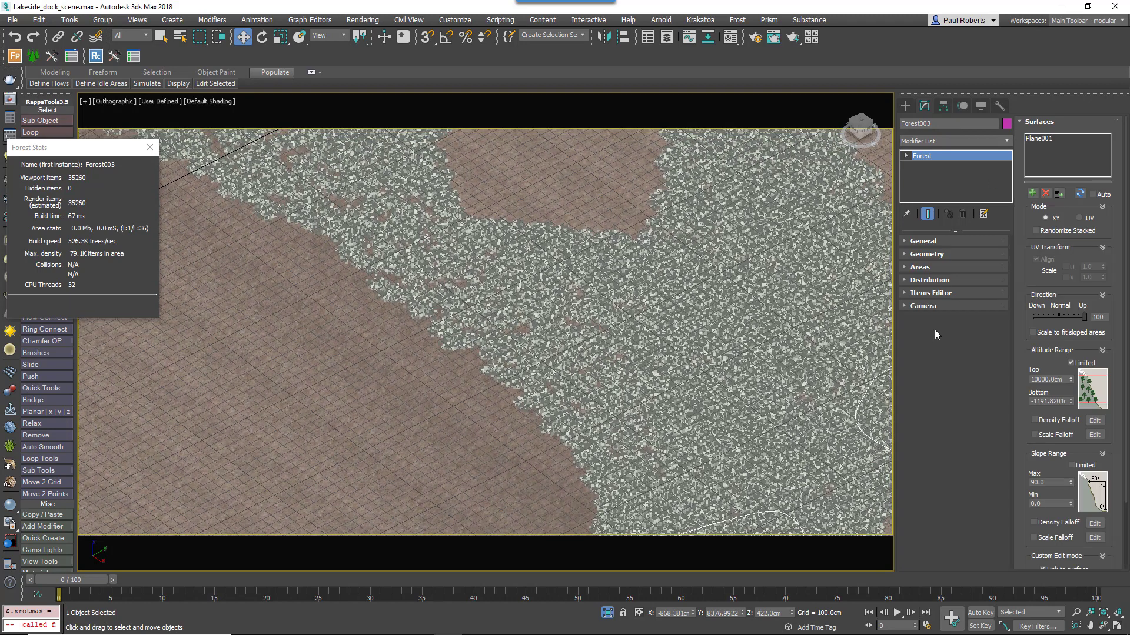
drag(1083, 317, 1057, 325)
double_click(1100, 317)
text(1)
key(Return)
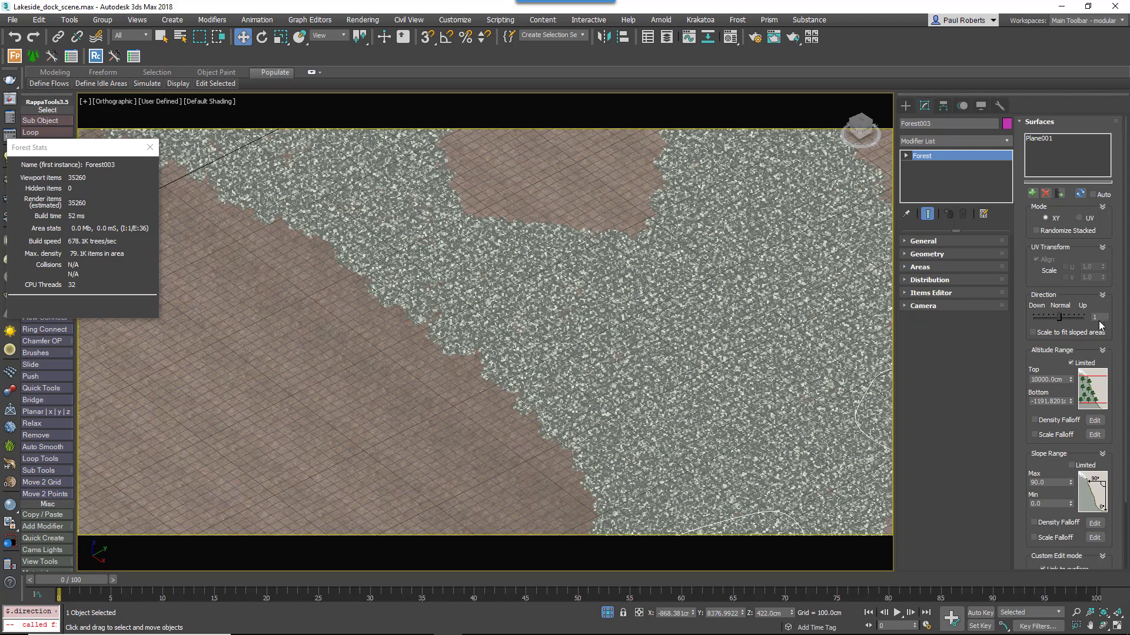